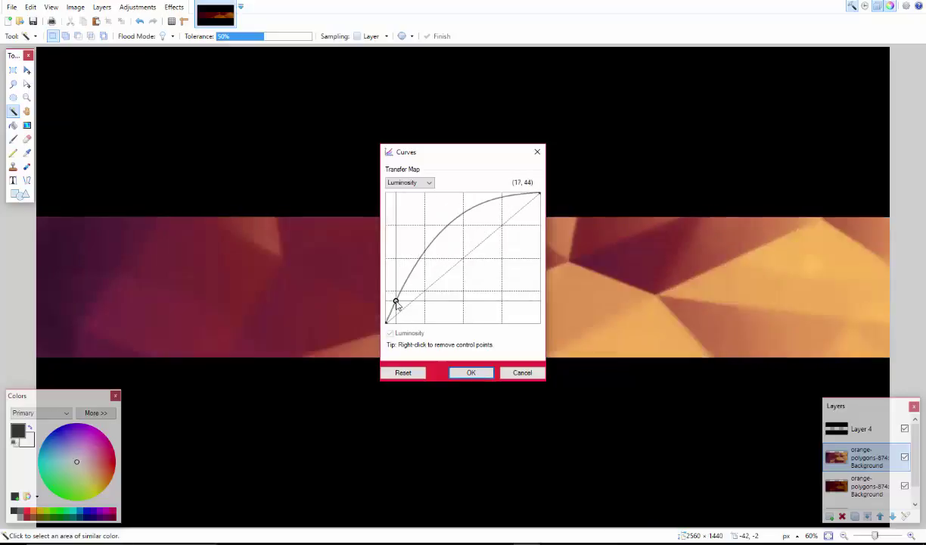
Apply the brightening Luminosity curve to the upper orange-polygons layer and confirm that layer's properties
left_click(471, 372)
double_click(857, 467)
key("Return")
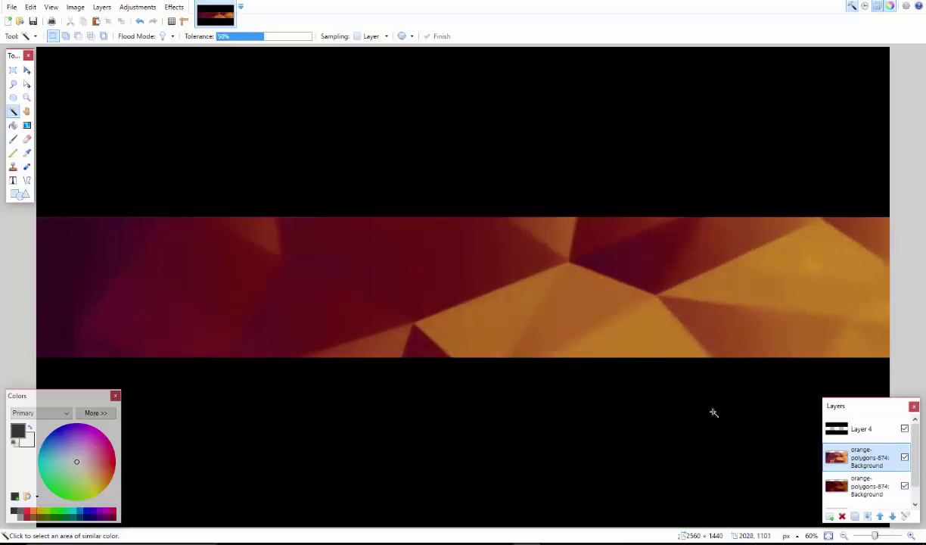
left_click(75, 6)
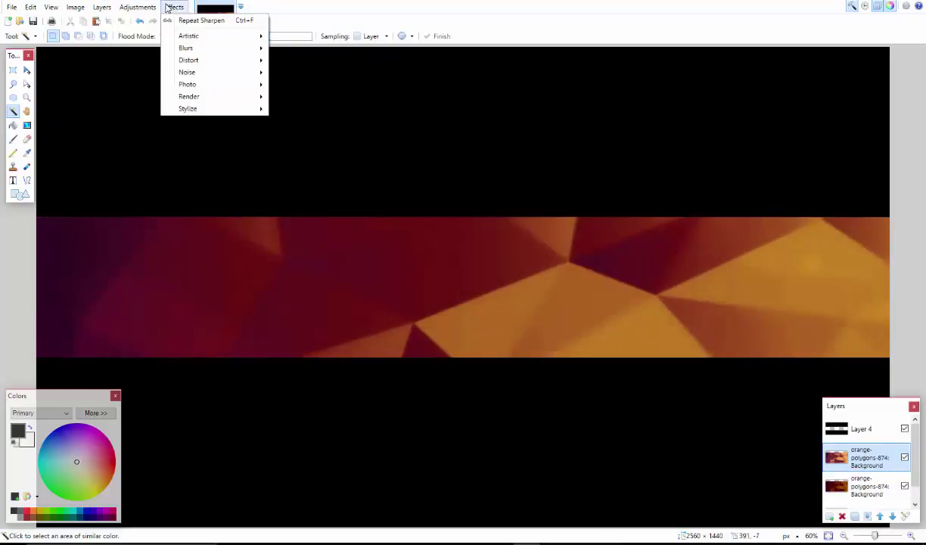
mouse_move(51, 7)
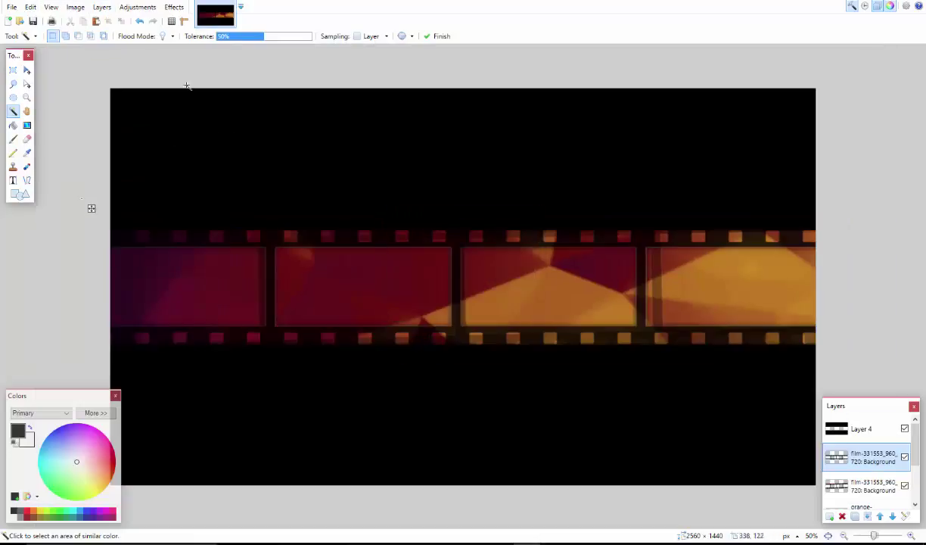
Raise the brightness of the selected film strip layer slightly with Brightness / Contrast
left_click(137, 7)
left_click(165, 44)
left_click_drag(439, 250, 445, 250)
left_click(483, 301)
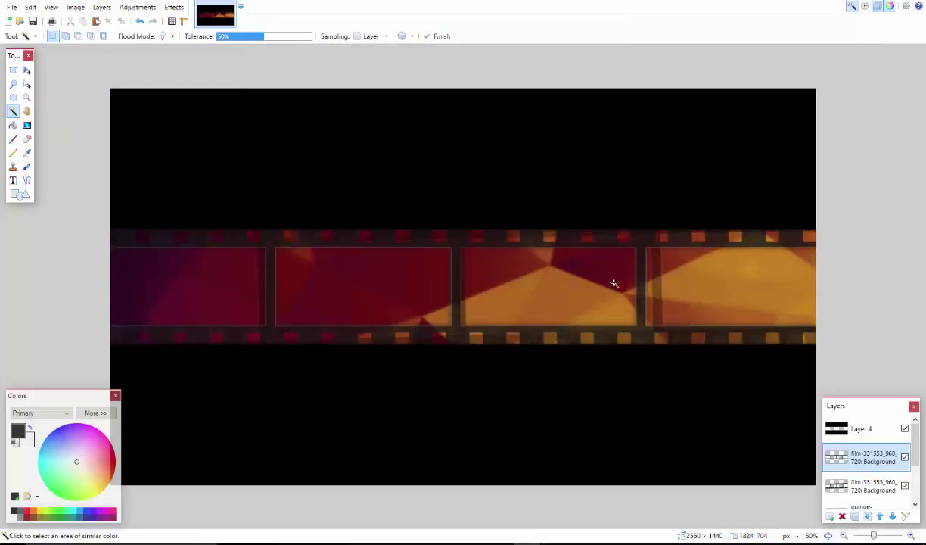
Select the areas inside the first and third frames of the film layer with the Magic Wand and delete them
left_click(187, 279)
left_click(554, 277, "shift")
key("Delete")
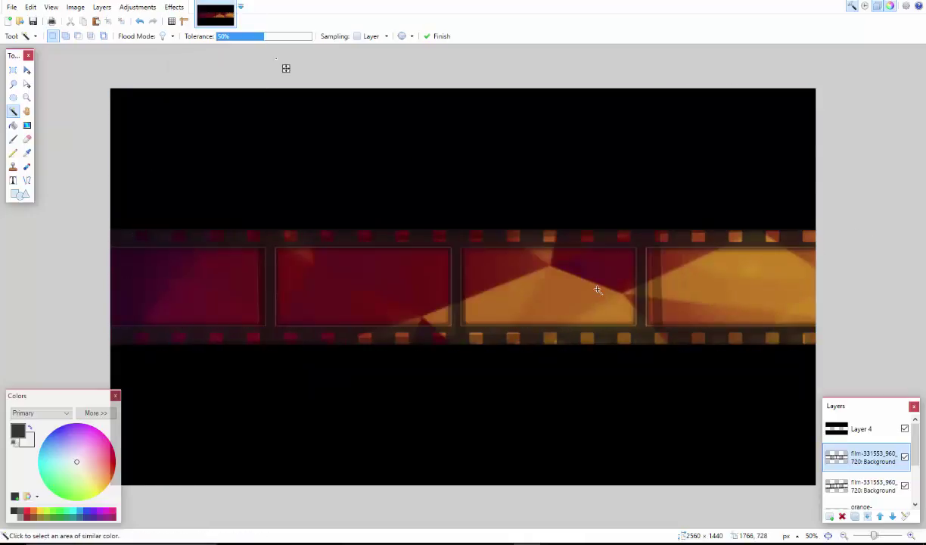
Add the Natsu picture beneath the film layer, scale it to about 712 × 430 px and fit it over the second frame
scroll(907, 463, "down", 2)
left_click(867, 458)
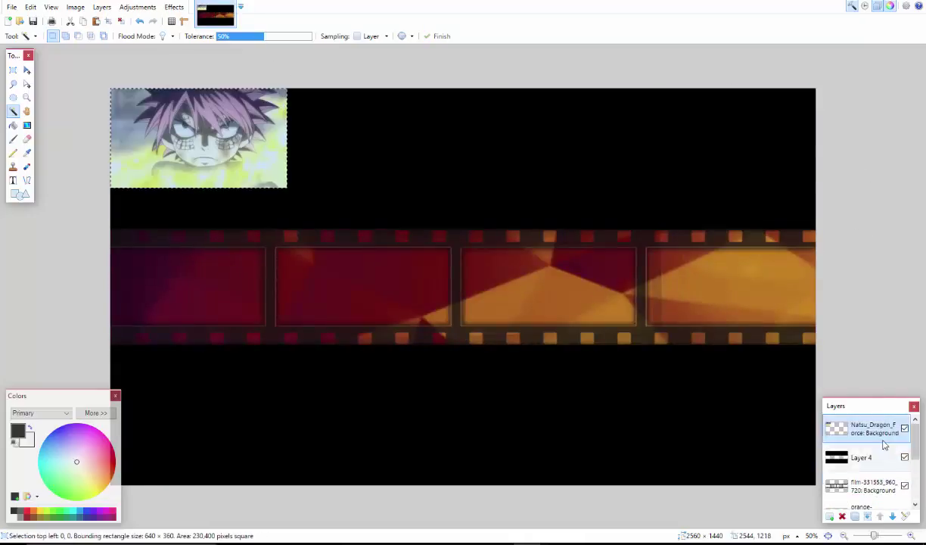
key("m")
left_click_drag(235, 140, 433, 280)
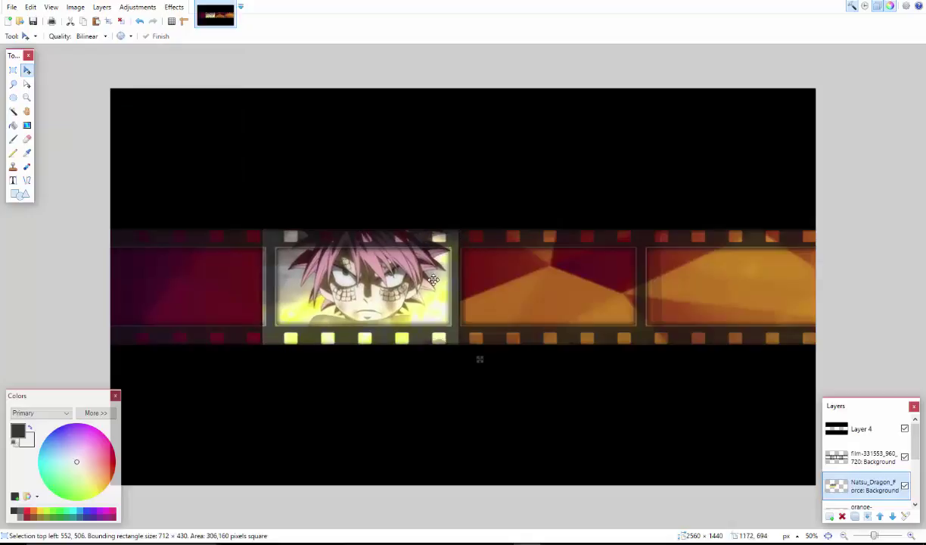
Change the film layer's properties so the strip covers the picture more strongly, and reselect the Natsu layer
double_click(868, 458)
left_click(501, 311)
left_click(870, 486)
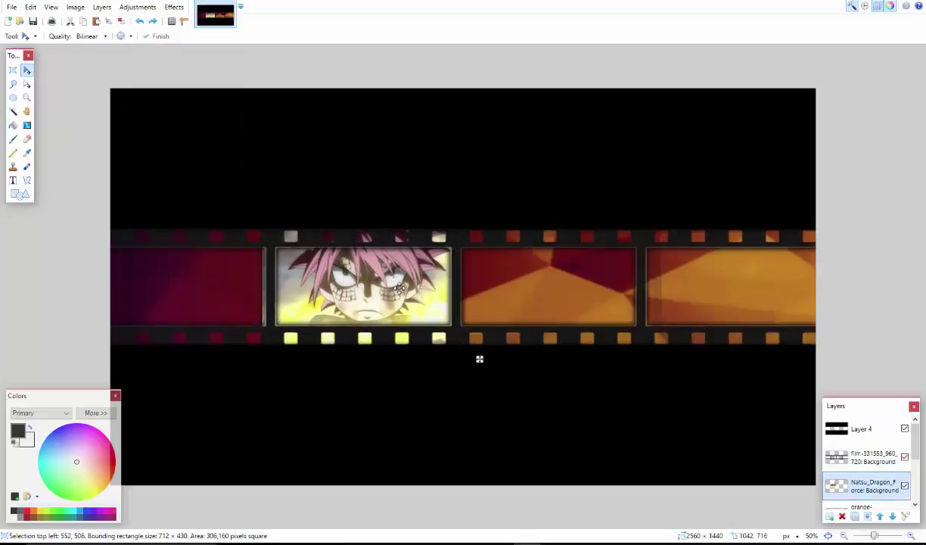
Lasso the parts of the Natsu picture that spill past the second frame into the film holes and remove them
key("ctrl+d")
key("s")
key("s")
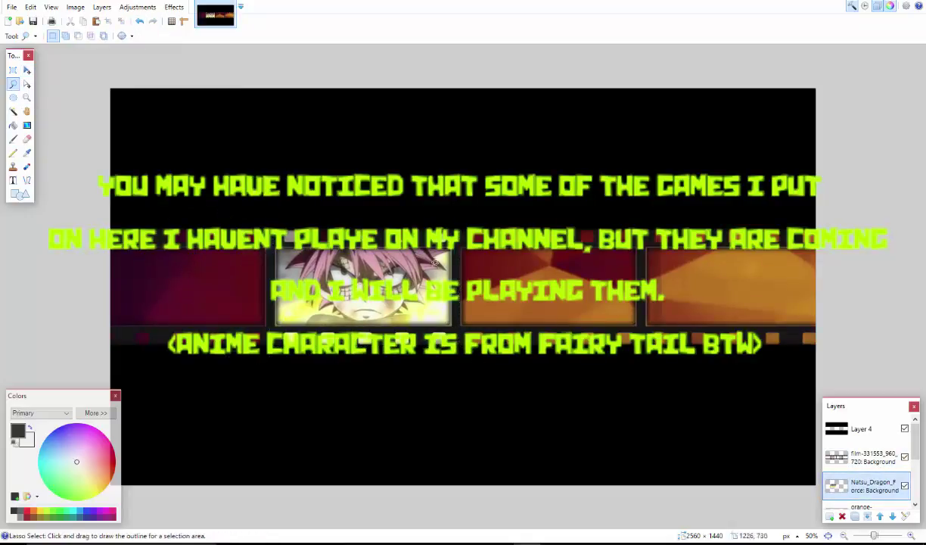
left_click_drag(272, 333, 290, 330)
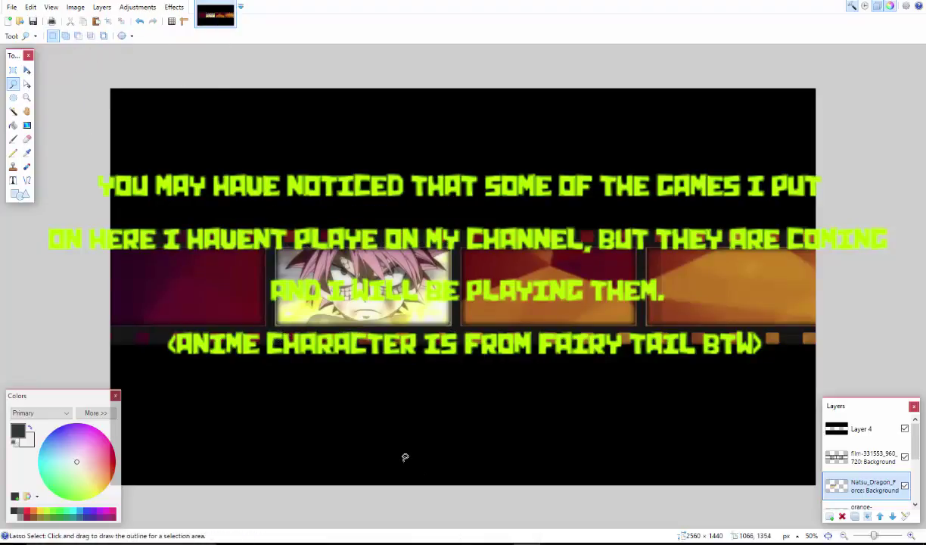
Shift the Natsu picture's hue toward purple and orange, and adjust its levels and brightness
key("ctrl+shift+u")
key("Escape")
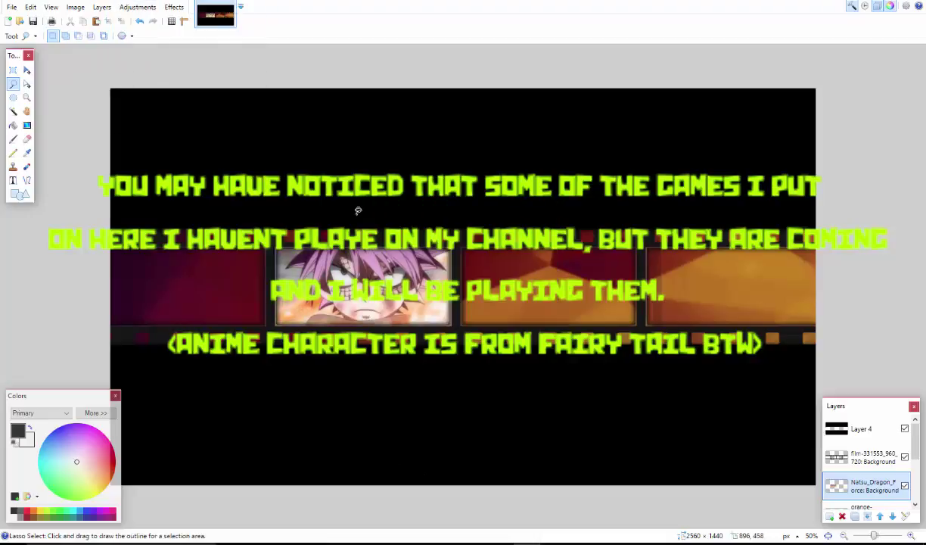
left_click(137, 7)
left_click(144, 20)
left_click(137, 6)
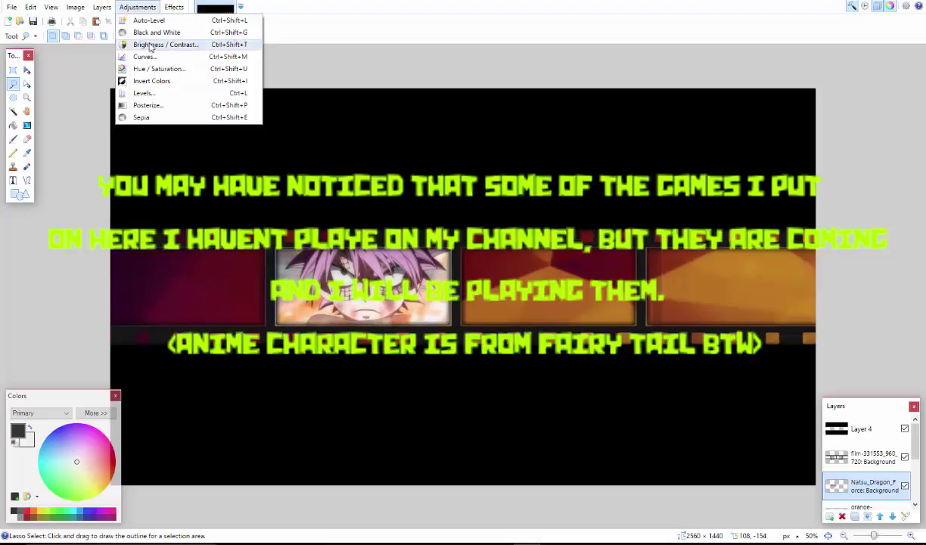
left_click(151, 39)
left_click_drag(436, 251, 416, 255)
key("Escape")
Add the img 1 picture beneath the film layer, scale it to about 738 × 381 px and place it over the first frame
key("ctrl+shift+v")
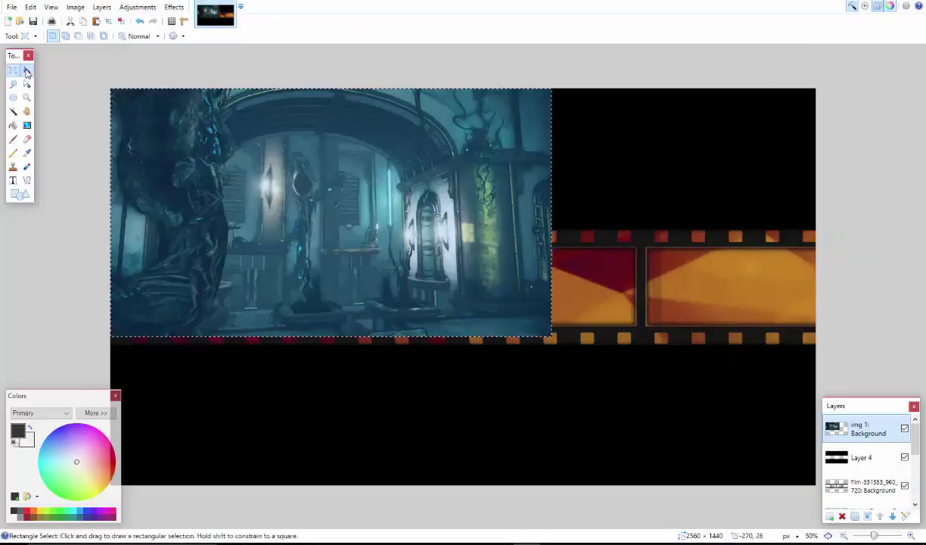
mouse_move(454, 227)
left_mouse_down()
mouse_move(751, 449)
mouse_move(302, 351)
left_mouse_up()
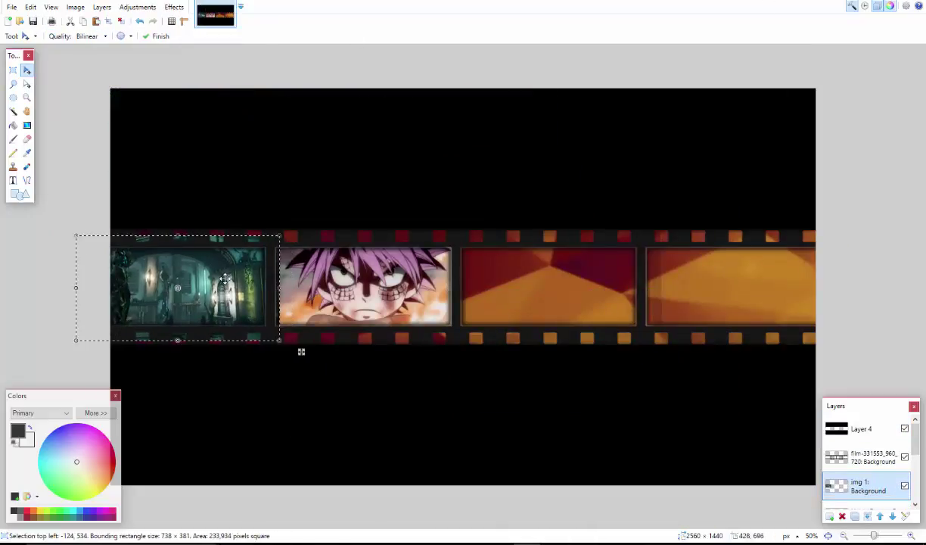
Lasso the img 1 areas spilling above and below the first frame and remove them from the film holes
left_click(13, 83)
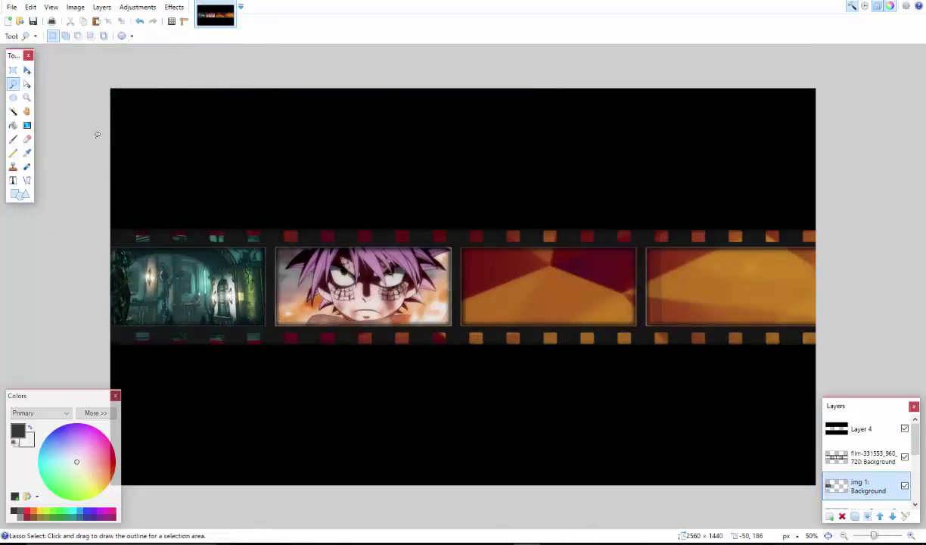
scroll(97, 134, "up", 3)
mouse_move(460, 262)
left_mouse_down()
mouse_move(197, 203)
mouse_move(4, 206)
mouse_move(424, 208)
left_mouse_up()
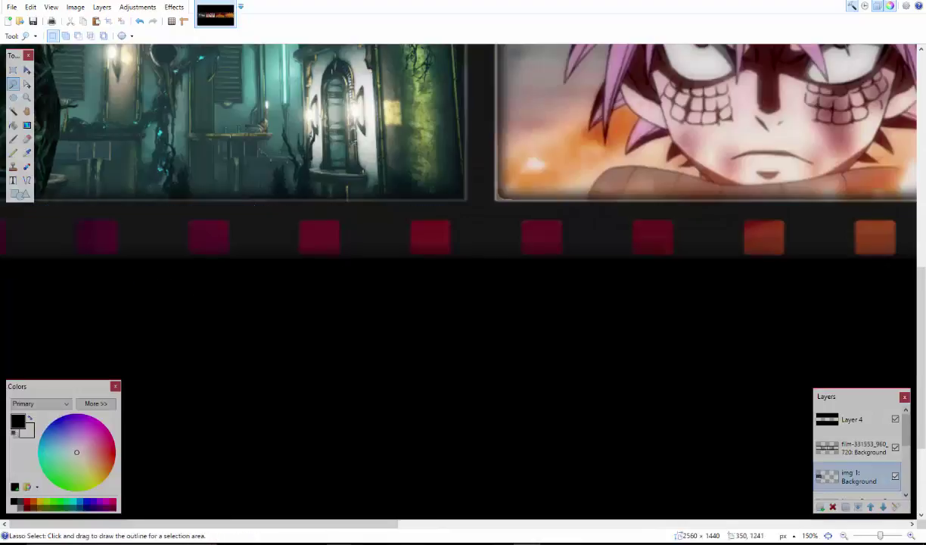
scroll(457, 285, "up", 5)
mouse_move(167, 287)
left_mouse_down()
mouse_move(4, 234)
mouse_move(454, 212)
left_mouse_up()
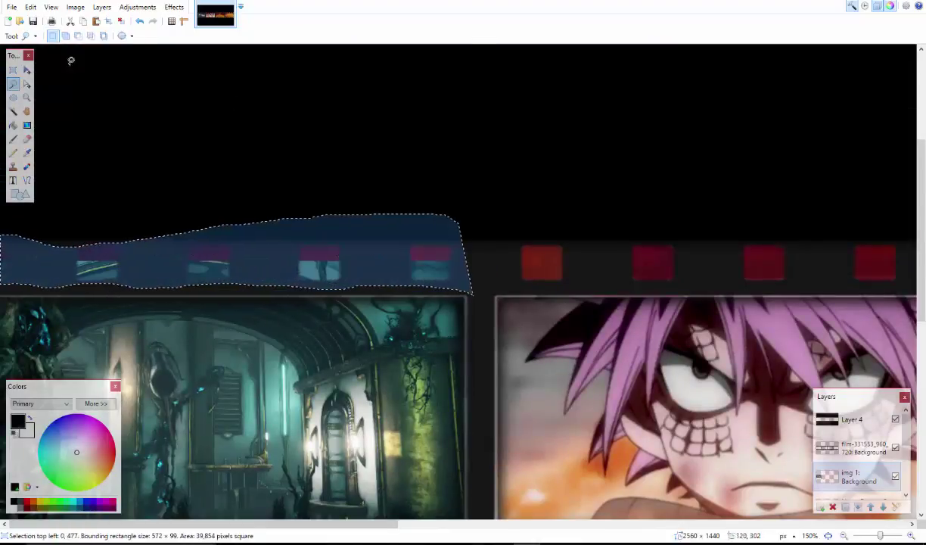
left_click_drag(65, 172, 140, 265)
scroll(354, 241, "down", 3)
Add the Excalibur figure at about 266 × 464 px over the first frame and move its layer beneath the film layer
key("ctrl+shift+v")
mouse_move(314, 438)
left_mouse_down()
mouse_move(243, 481)
mouse_move(246, 399)
mouse_move(135, 322)
mouse_move(184, 322)
mouse_move(197, 303)
left_mouse_up()
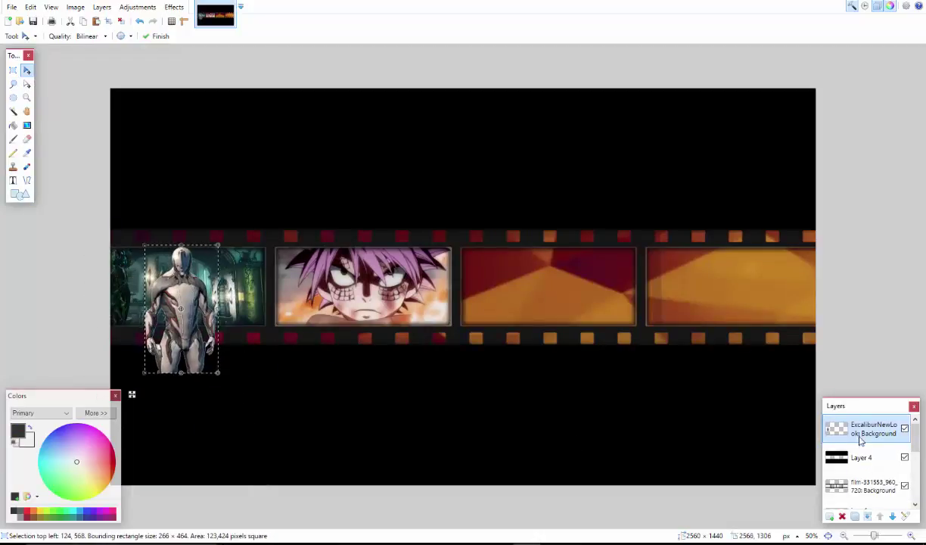
left_click_drag(862, 440, 864, 473)
Lasso the part of the Excalibur figure that hangs below the first frame and remove it
key("s")
left_click_drag(139, 333, 134, 336)
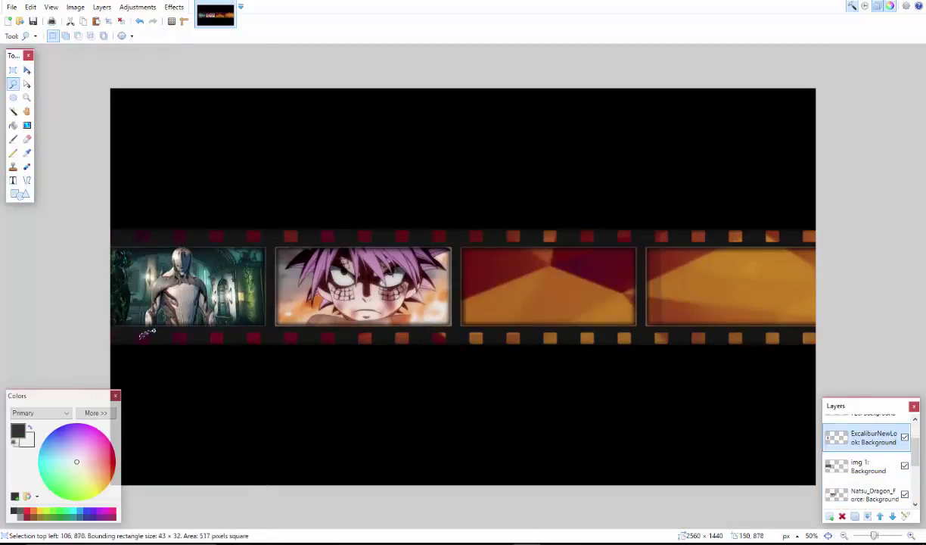
scroll(169, 235, "up", 1)
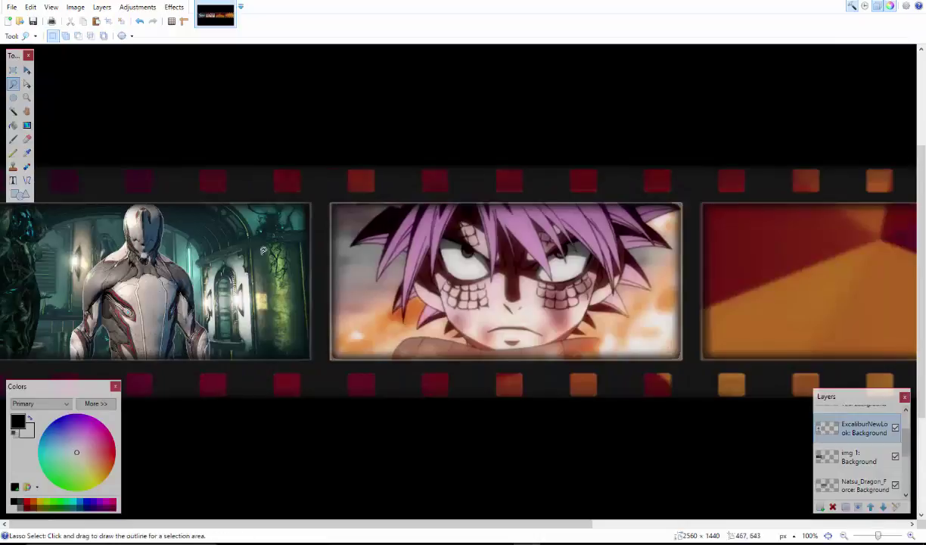
scroll(367, 251, "down", 1)
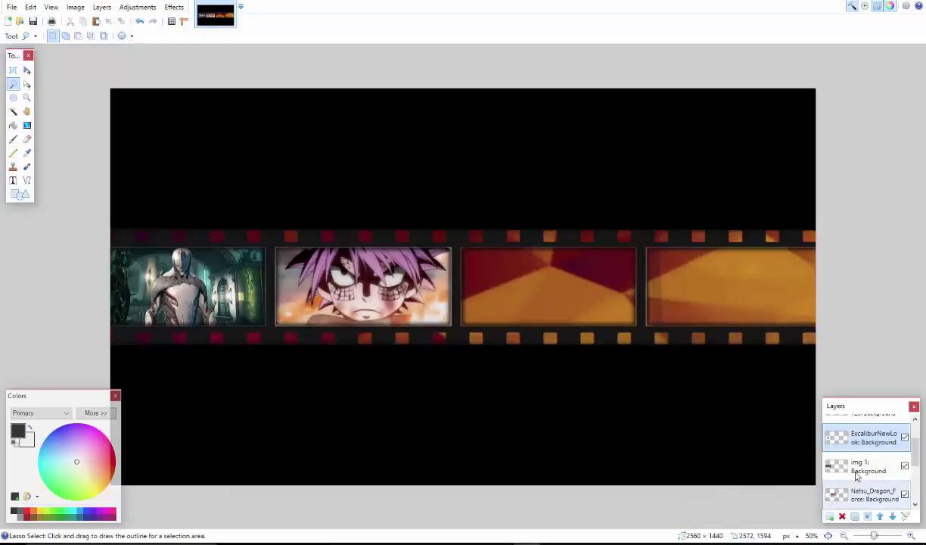
Adjust brightness and contrast on the img 1 background and on the Excalibur figure for a darker, stronger look
left_click(102, 7)
left_click(159, 49)
left_click_drag(443, 277, 432, 277)
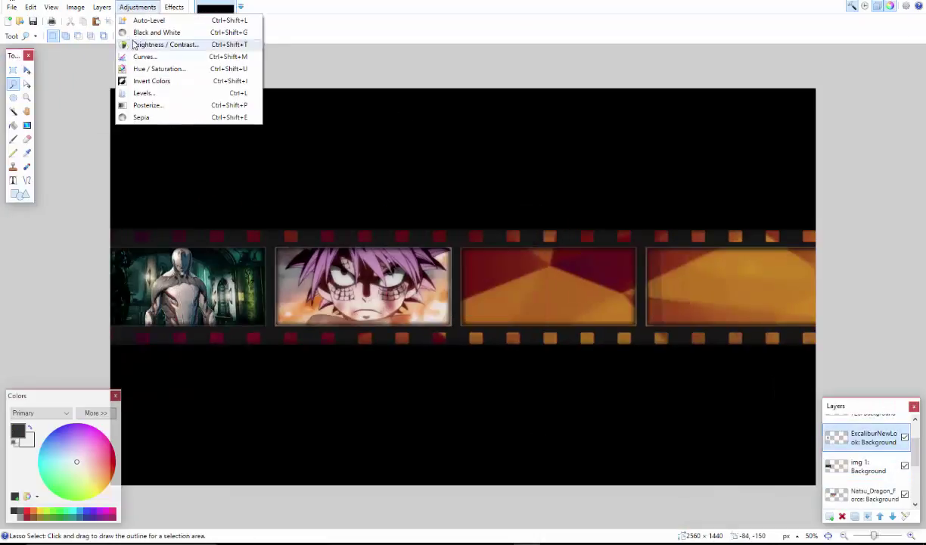
left_click(155, 41)
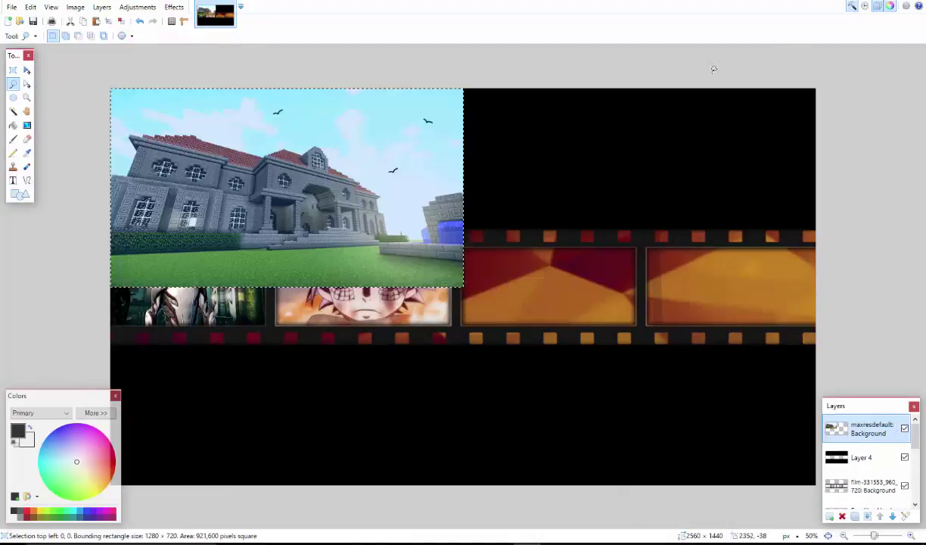
Scale and move the mansion picture into the fourth frame and lower its layer two places, beneath the film layer
mouse_move(175, 120)
left_mouse_down()
mouse_move(586, 262)
mouse_move(693, 318)
mouse_move(640, 246)
mouse_move(656, 255)
mouse_move(640, 219)
mouse_move(702, 227)
mouse_move(783, 220)
left_mouse_up()
left_click(894, 516)
left_click(893, 516)
Lasso the mansion picture's overflow outside the fourth frame and delete it from the film holes
key("Delete")
key("Delete")
left_click_drag(657, 333, 672, 331)
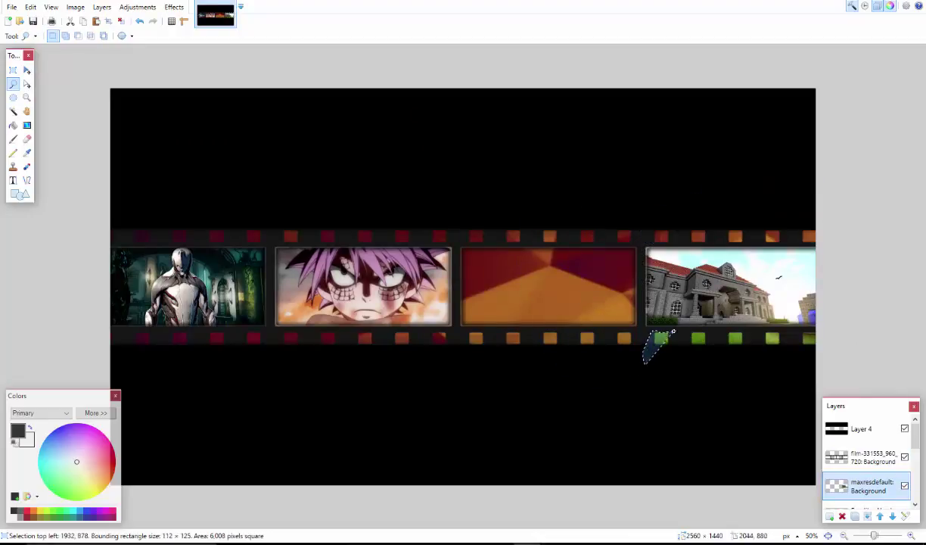
key("Delete")
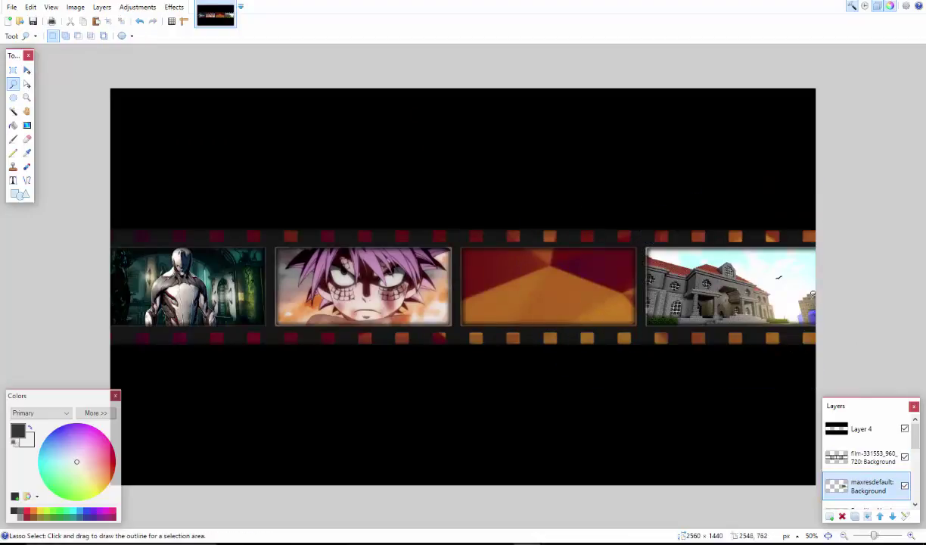
Place the Minecraft character image in the fourth frame at about 2086 × 1206 px, rotated about 2.5 degrees
key("ctrl+v")
left_click_drag(240, 163, 350, 212)
key("F7")
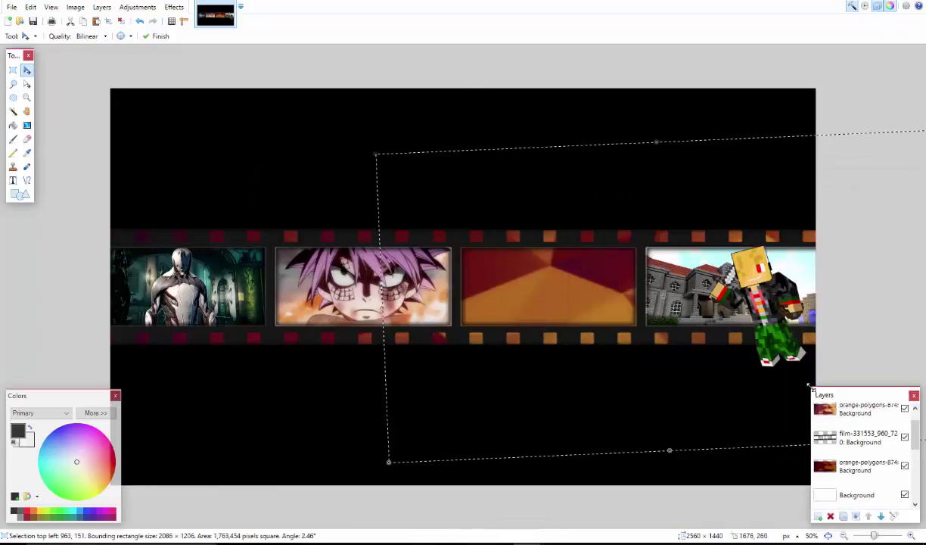
Lasso the parts of the Minecraft character that stick out of the fourth frame, remove them and clear the selection
key("s")
scroll(761, 128, "up", 3)
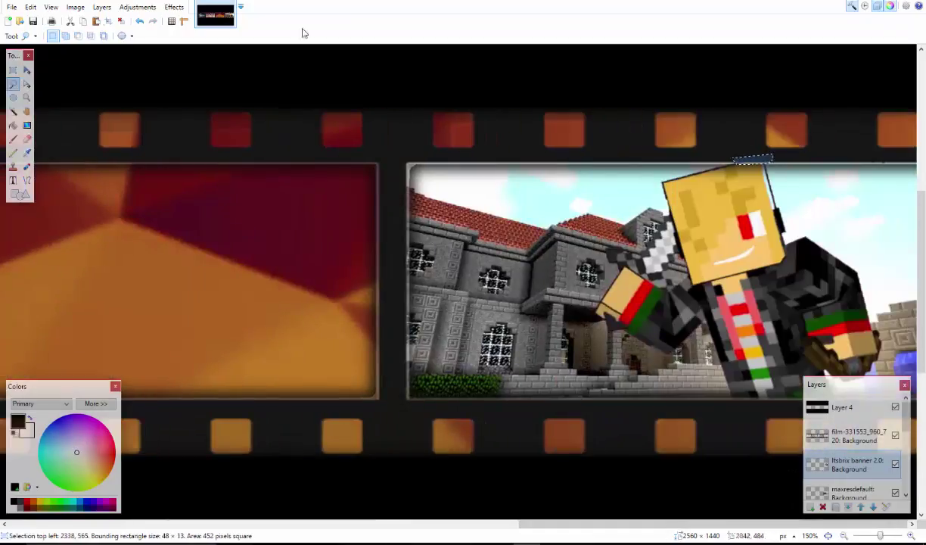
key("ctrl+d")
scroll(709, 287, "down", 3)
scroll(709, 286, "up", 3)
Strengthen the contrast of the mansion picture on the maxresdefault layer
double_click(853, 491)
key("Escape")
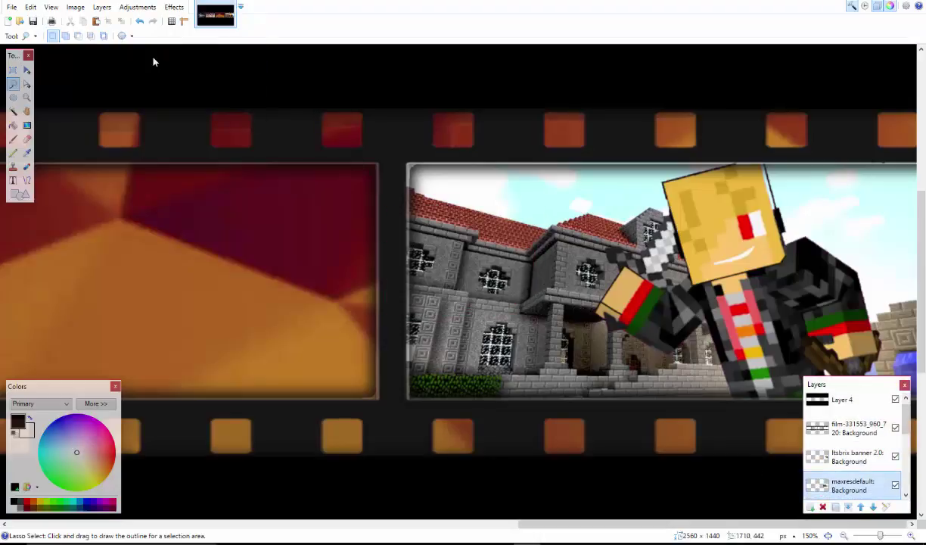
key("ctrl+shift+m")
left_click_drag(463, 258, 382, 237)
left_click(522, 372)
scroll(681, 424, "down", 1)
Set the Minecraft character layer's brightness to -6 and contrast to 19
left_click(853, 457)
left_click(101, 7)
left_click(155, 69)
left_click(533, 314)
left_click(137, 7)
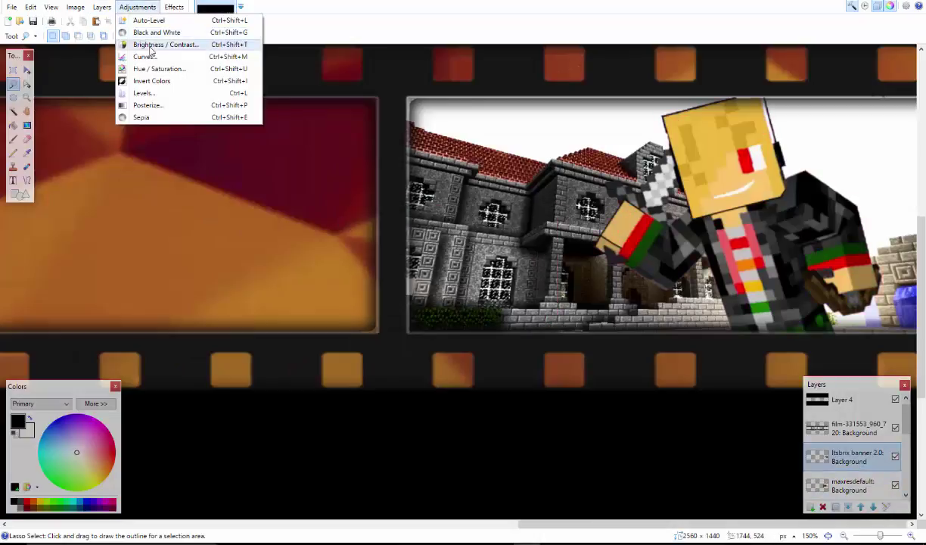
left_click(151, 44)
mouse_move(451, 277)
left_mouse_down()
mouse_move(459, 277)
mouse_move(447, 277)
left_mouse_up()
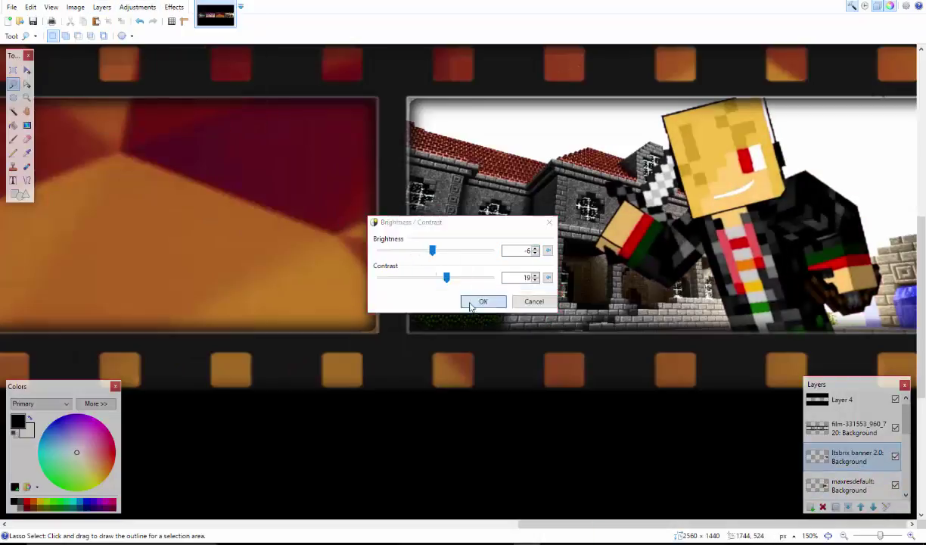
left_click(483, 302)
left_click(12, 111)
left_click(451, 173)
left_click(174, 7)
key("Escape")
key("ctrl+d")
scroll(699, 289, "down", 3)
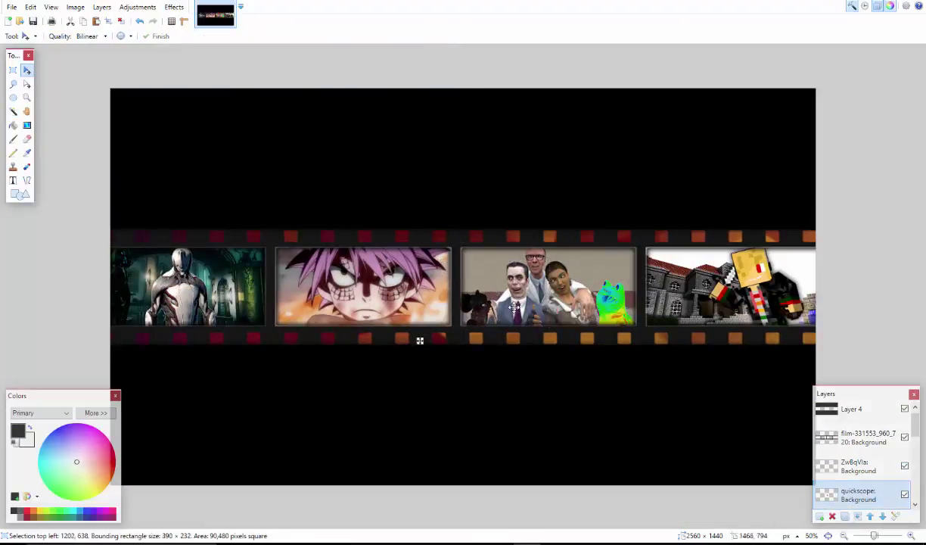
Select and delete the leftover background around the blue hedgehog cutout in the third frame
key("ctrl+d")
left_click(13, 111)
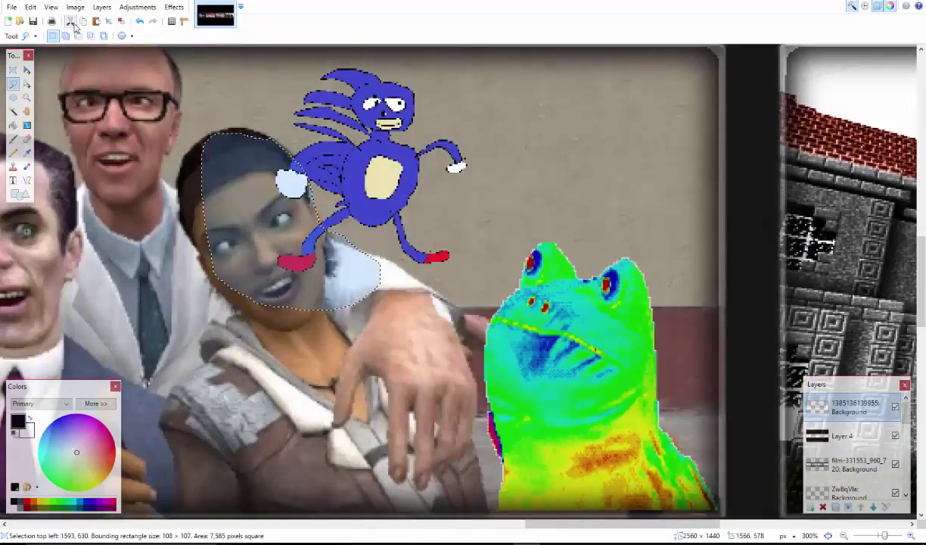
key("Delete")
left_click_drag(322, 216, 313, 221)
key("ctrl+minus")
key("ctrl+minus")
key("ctrl+minus")
key("ctrl+minus")
key("ctrl+minus")
key("ctrl+minus")
key("ctrl+minus")
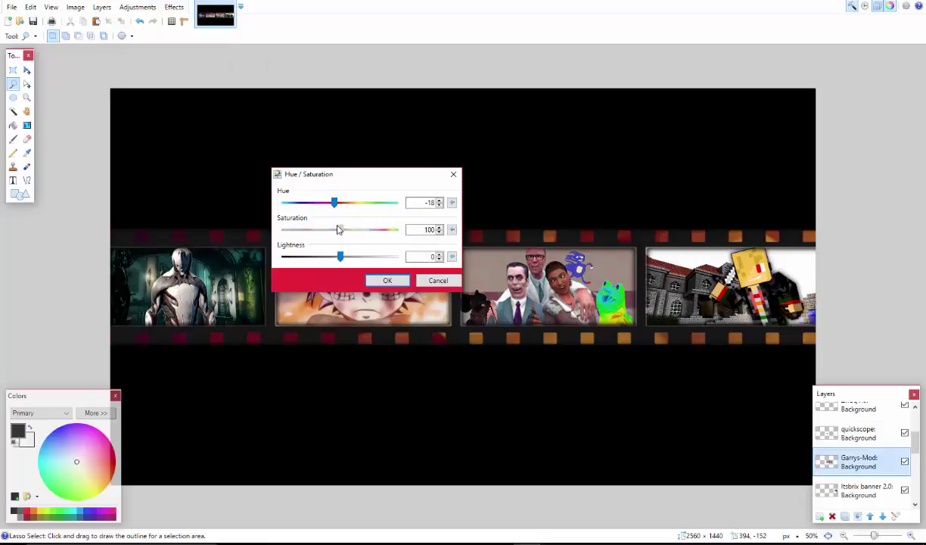
Set the hue of the Garrys-Mod picture to -18 and close the adjustment
key("Escape")
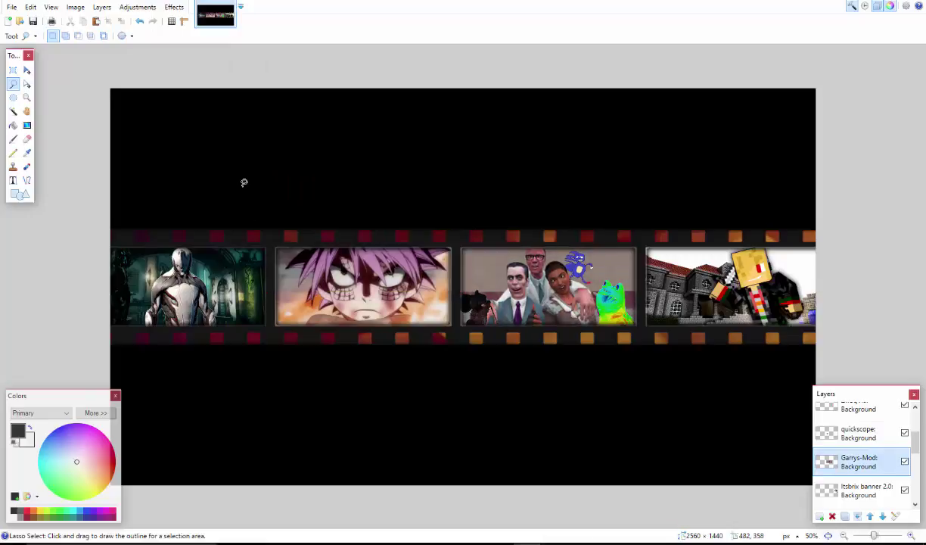
Paste the flame picture into a new layer beside the character in the fourth frame, stretch it taller and duplicate it twice
key("ctrl+shift+v")
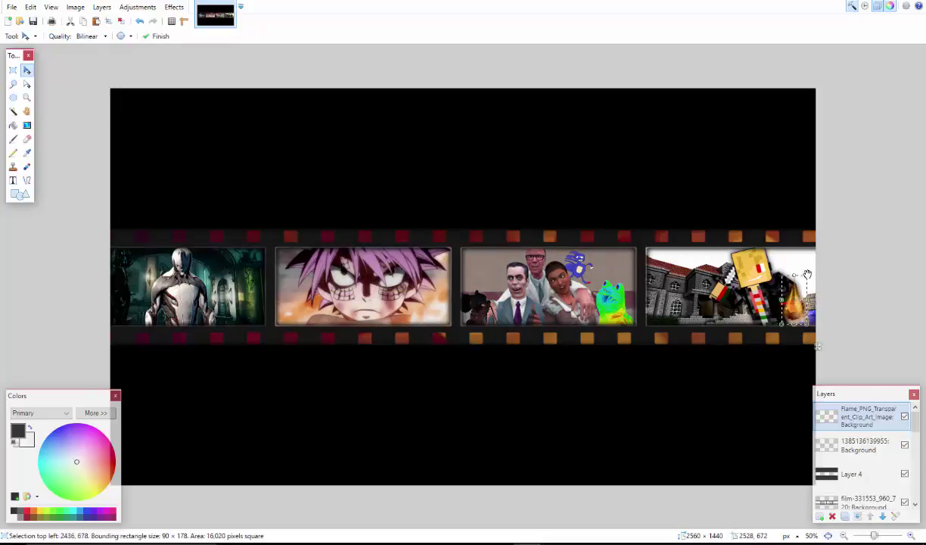
key("ctrl+shift+d")
key("ctrl+shift+d")
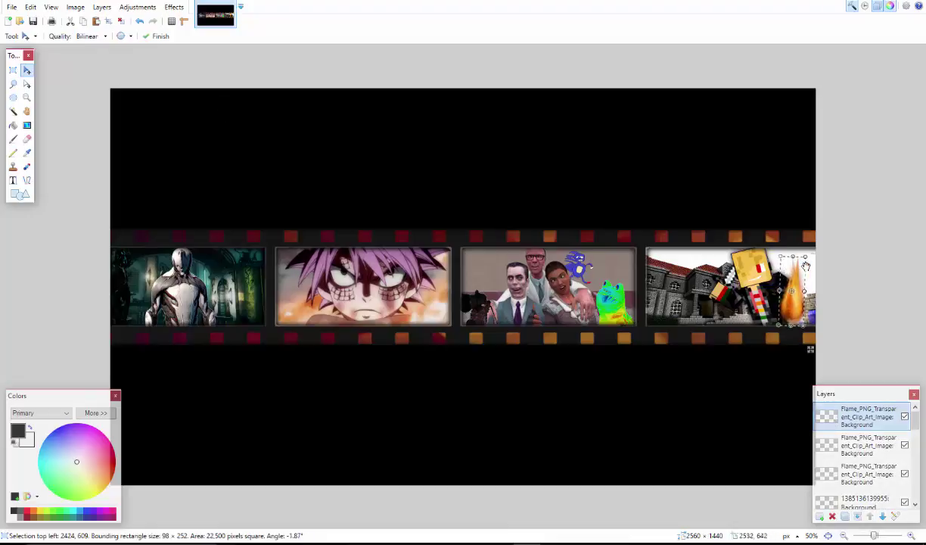
double_click(842, 433)
key("Return")
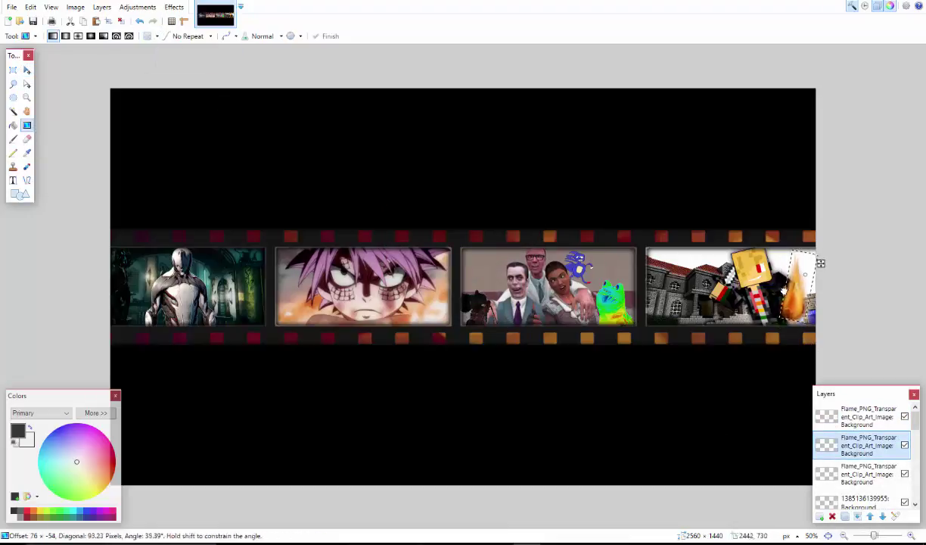
left_click(13, 111)
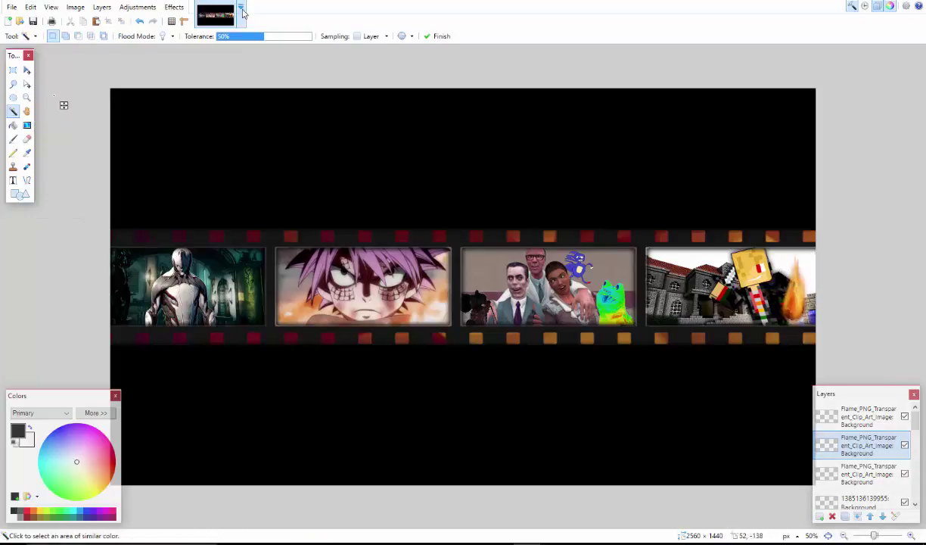
Create a new 1200 × 1200 pixel image and write the test text "ItsBrix" in MARSNEVENEKSK at size 108
left_click(19, 21)
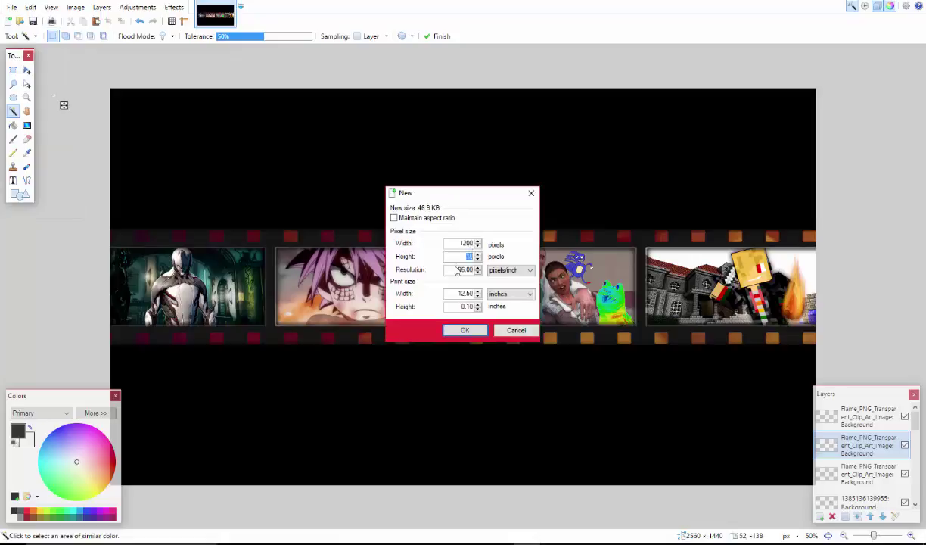
key("Return")
key("t")
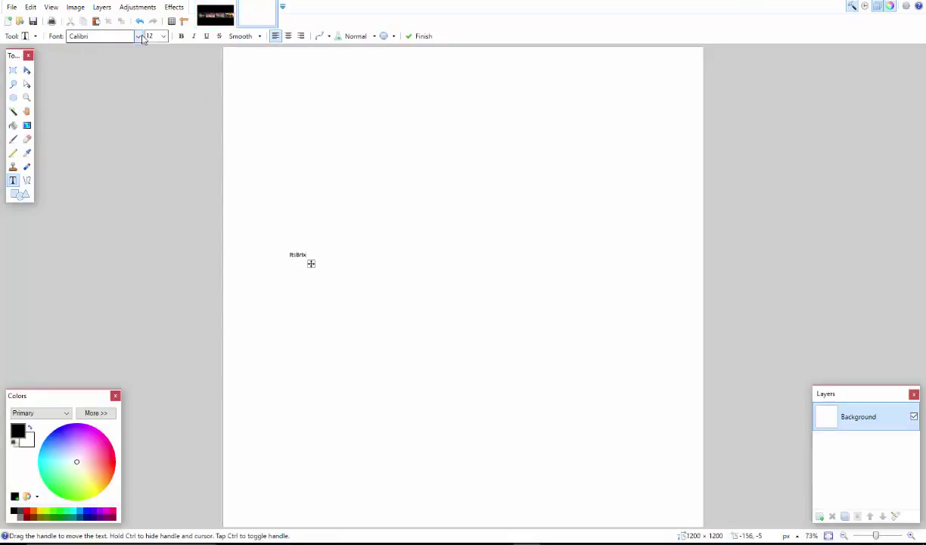
left_click(139, 36)
scroll(136, 189, "down", 15)
left_click(113, 333)
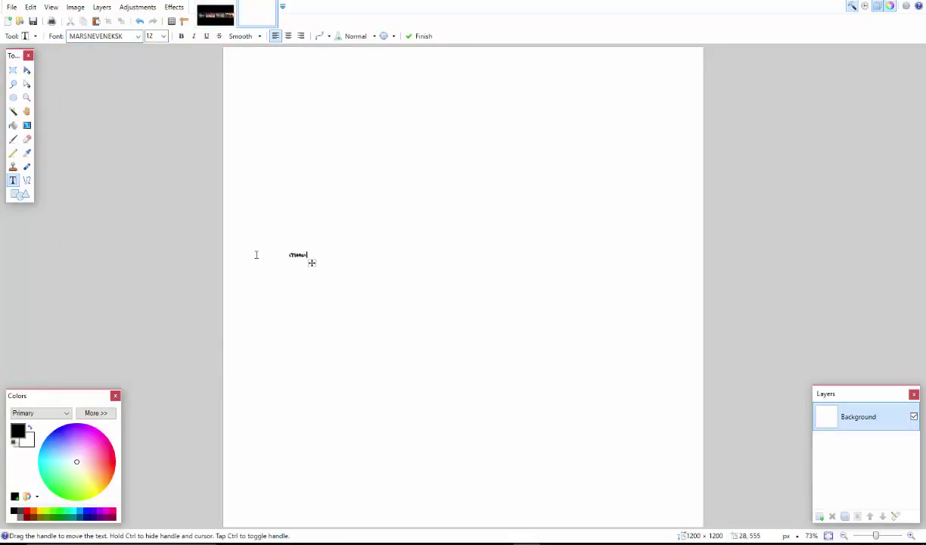
left_click(163, 36)
left_click(151, 197)
Try other fonts such as Staccato222 BT on the test text, choose Blacksword and replace the capital I with a lowercase l
left_click(138, 36)
scroll(218, 255, "down", 10)
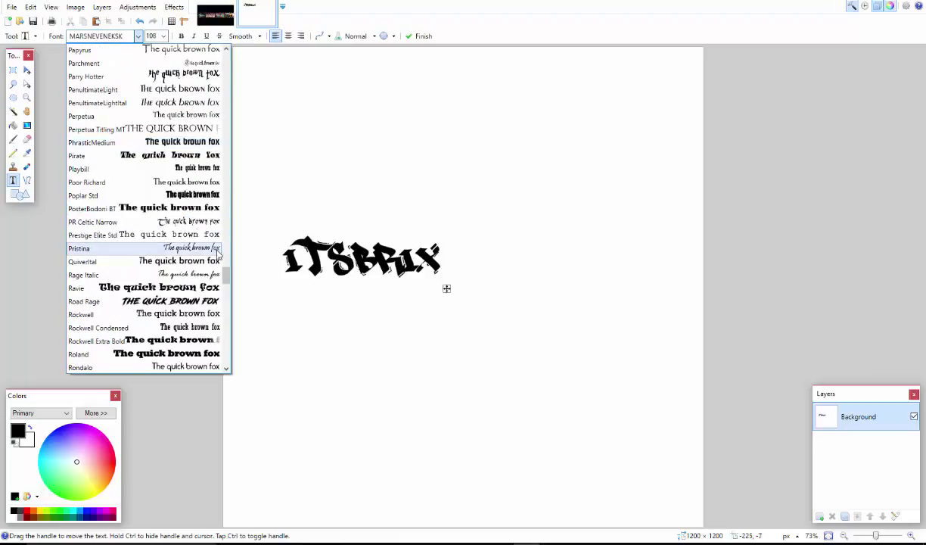
left_click(218, 249)
left_click(138, 36)
scroll(151, 190, "down", 5)
left_click(184, 252)
left_click(138, 36)
scroll(189, 168, "down", 15)
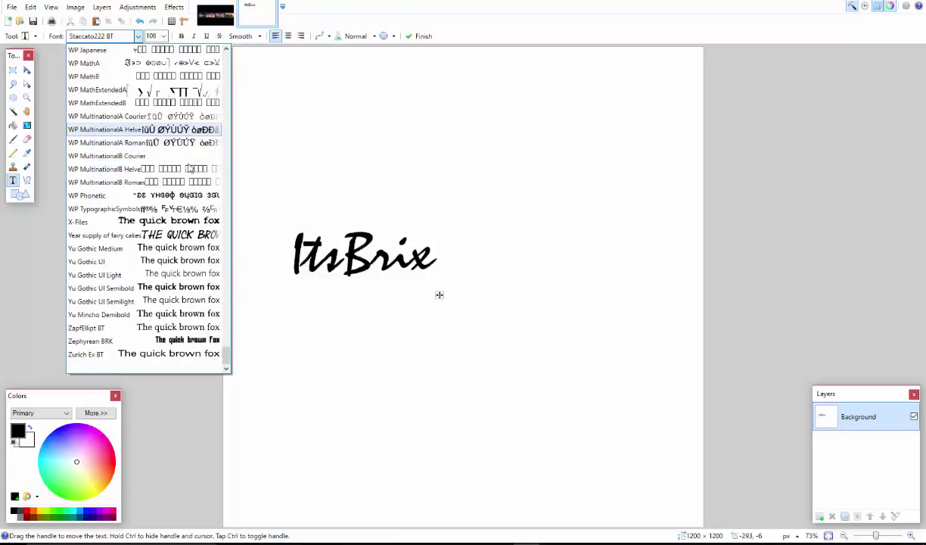
scroll(191, 168, "up", 20)
left_click(137, 271)
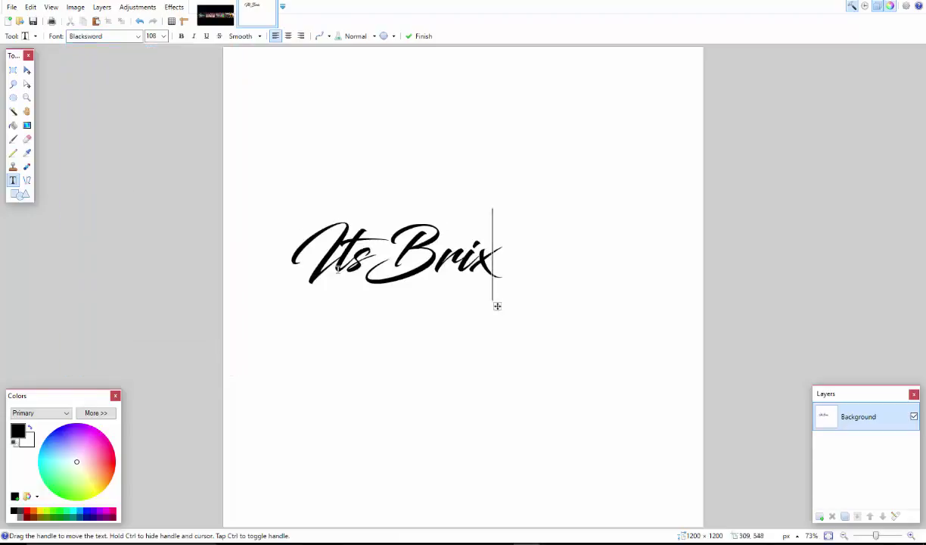
key("Home")
left_click(31, 7)
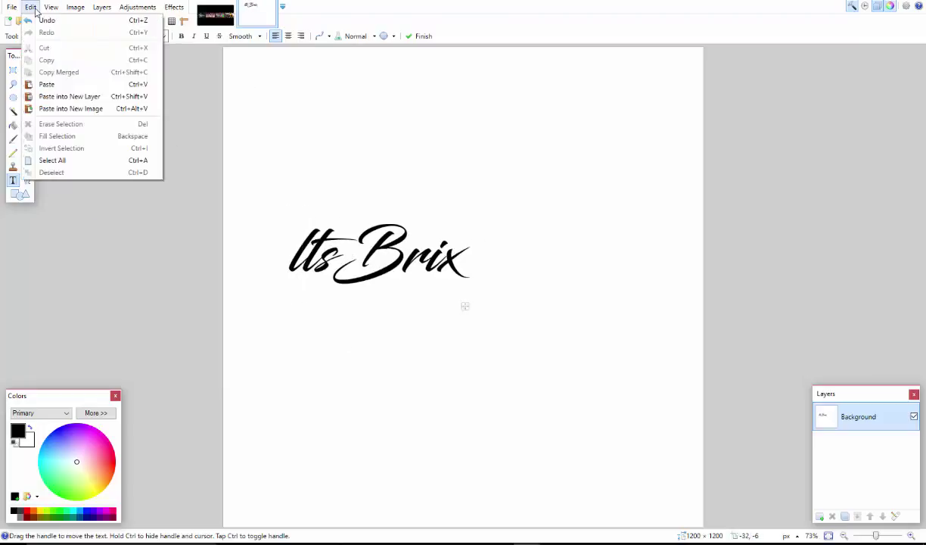
mouse_move(102, 7)
left_click(129, 108)
left_click_drag(385, 265, 460, 253)
left_click(389, 329)
left_click(376, 329)
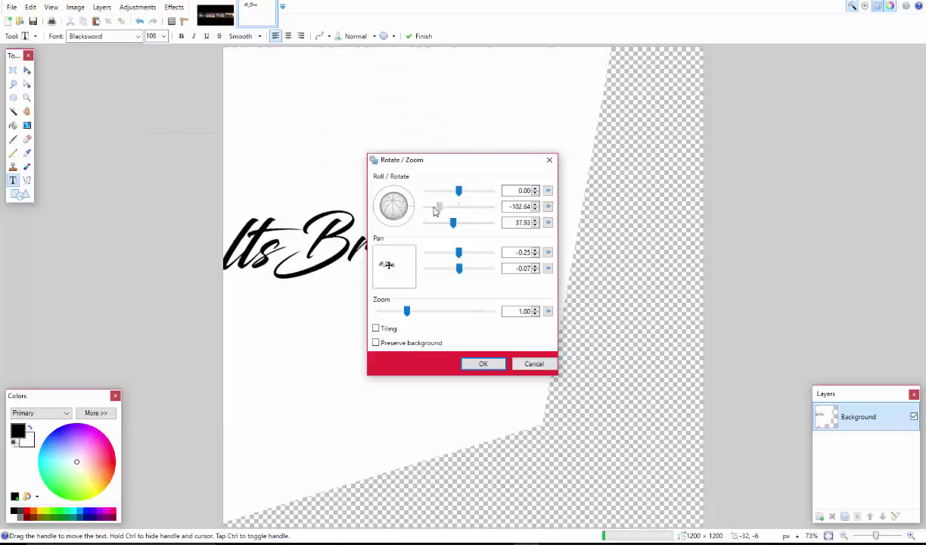
left_click(534, 364)
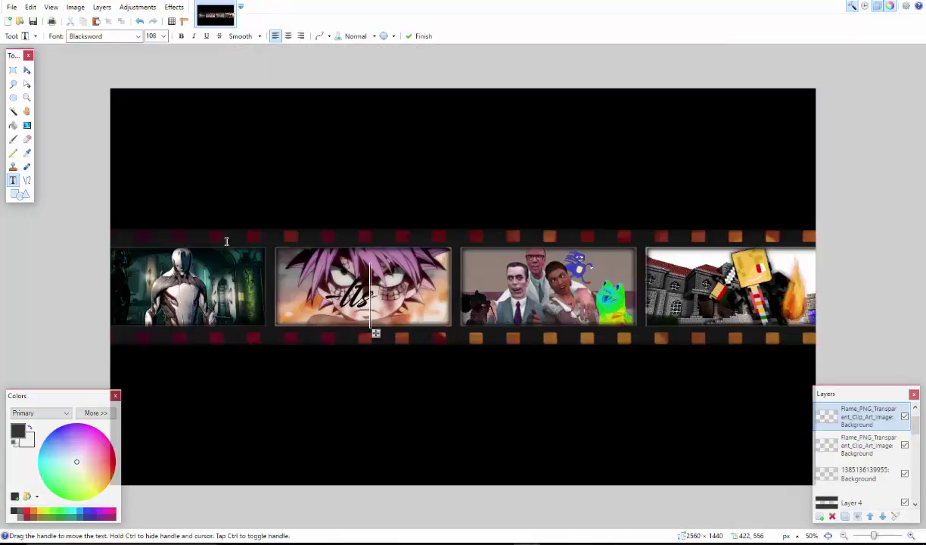
Add a new layer to the banner and write "-lts" in white Blacksword, size 108, over the second frame
key("s")
key("ctrl+shift+n")
key("t")
left_click(274, 250)
type("fls")
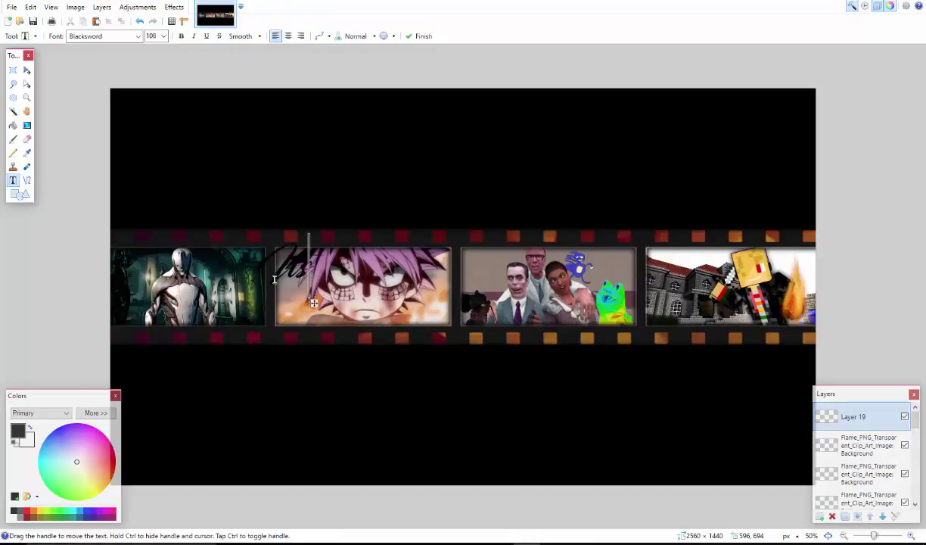
type("x")
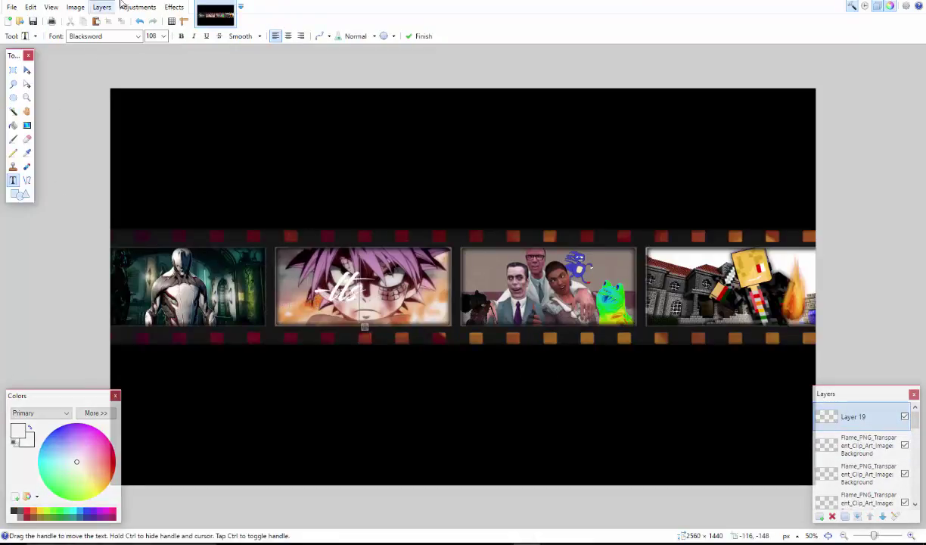
Try to tilt the "-lts" text with Rotate / Zoom and undo the last change
left_click(75, 7)
left_click(125, 106)
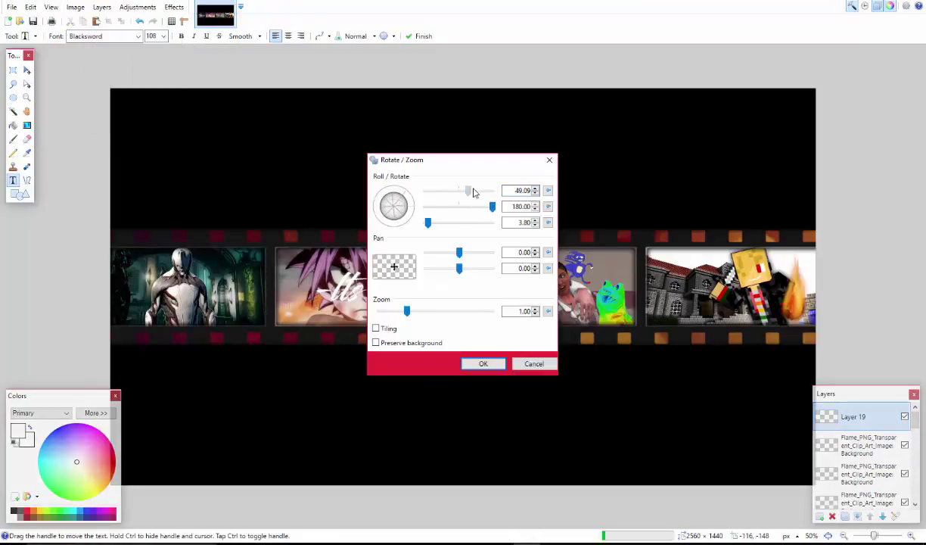
key("Escape")
left_click(75, 7)
left_click(140, 22)
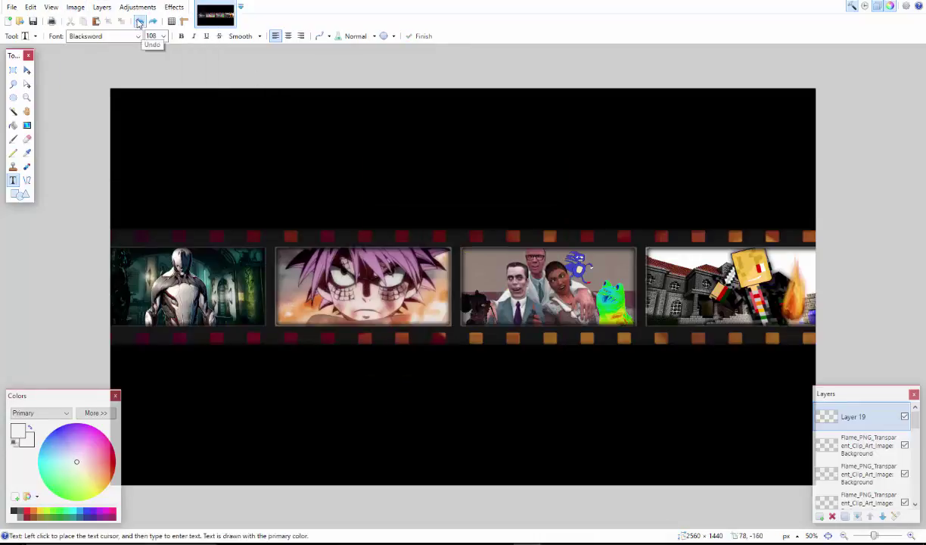
Tilt and enlarge the "-lts" text with Rotate / Zoom at -1.49, -131.20 and 40.41, and move it toward the second frame's right edge
left_click(75, 7)
left_click(124, 106)
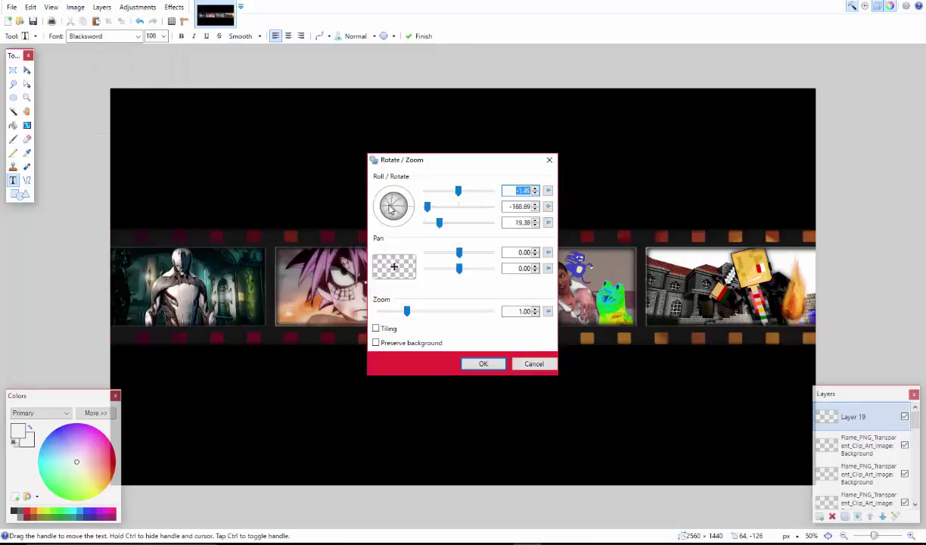
left_click_drag(402, 157, 612, 157)
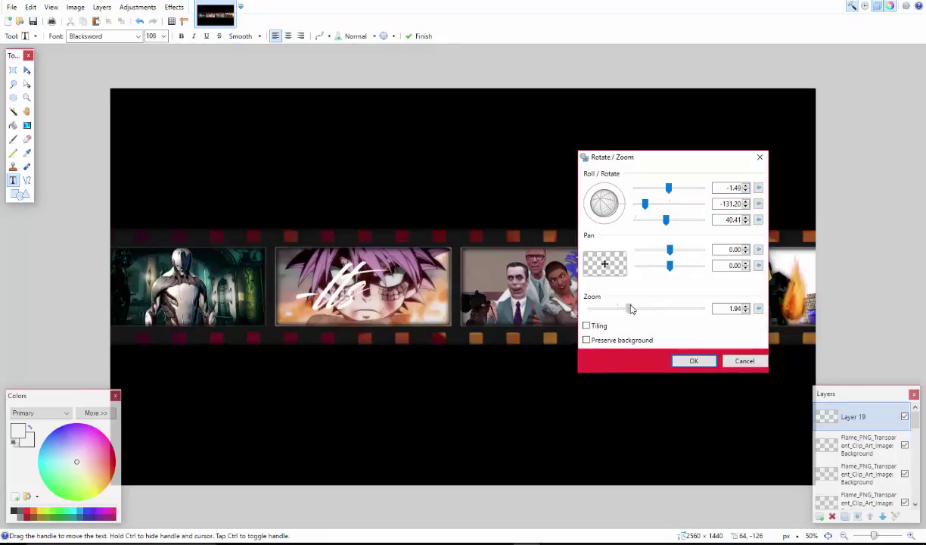
left_click(691, 361)
left_click(26, 69)
Duplicate the "-lts" layer and set the lower copy's brightness and contrast to -100 as a slightly offset shadow
key("ctrl+shift+d")
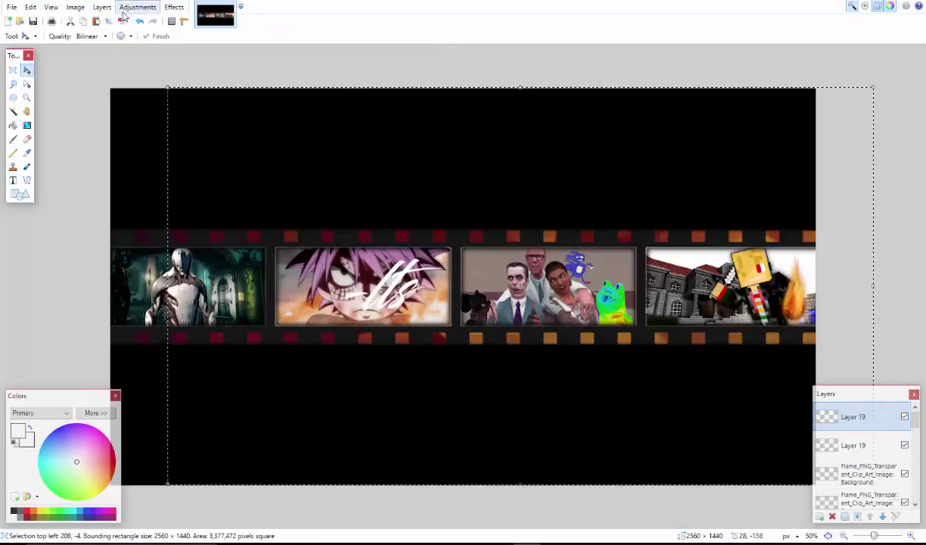
left_click(138, 7)
left_click(159, 52)
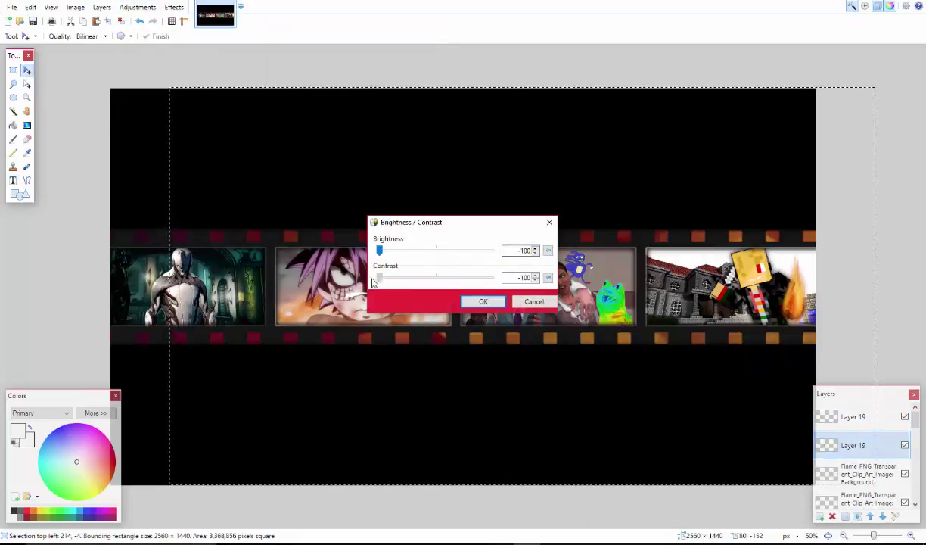
left_click(483, 301)
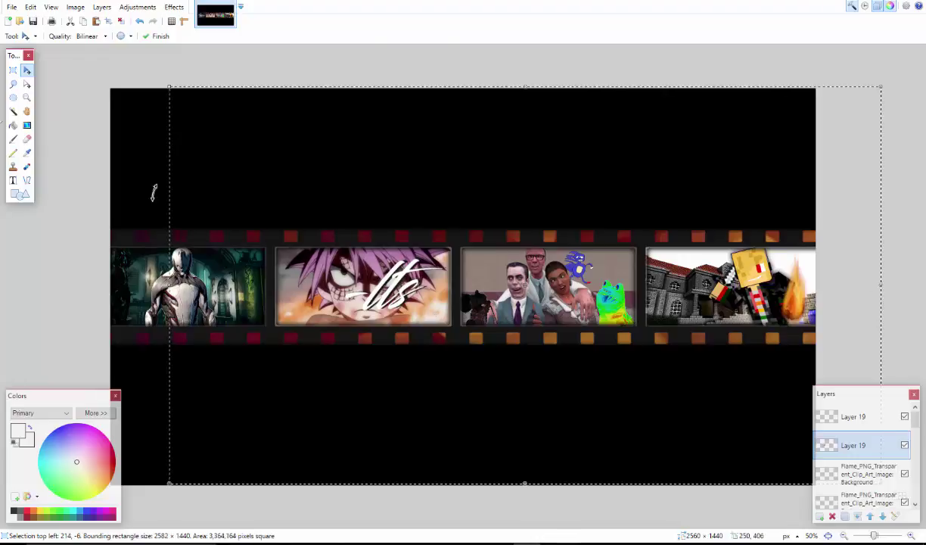
key("ctrl+d")
Add a new layer and write "Brix-" in white Blacksword over the third frame
key("s")
key("ctrl+shift+n")
key("t")
left_click(446, 302)
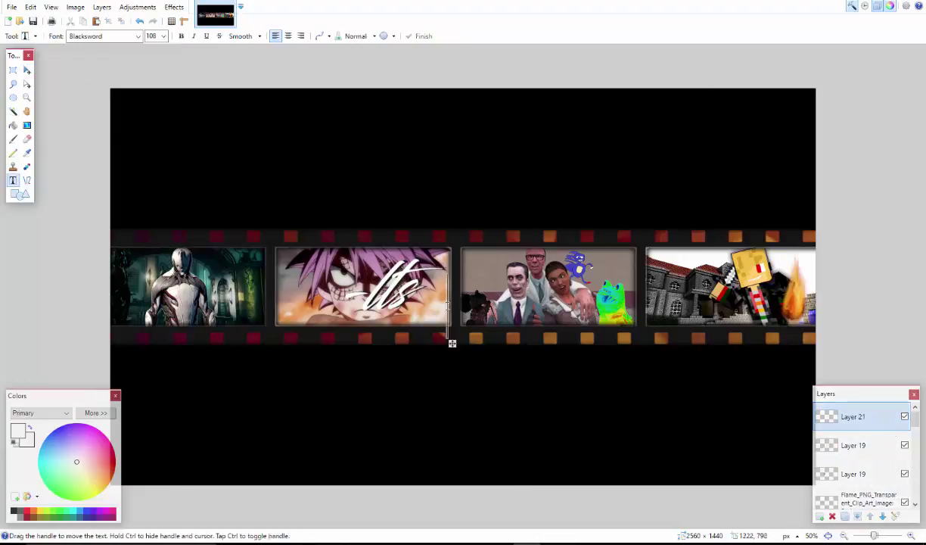
Tilt and enlarge the "Brix-" text with Rotate / Zoom and move it directly beside "-lts"
key("ctrl+shift+z")
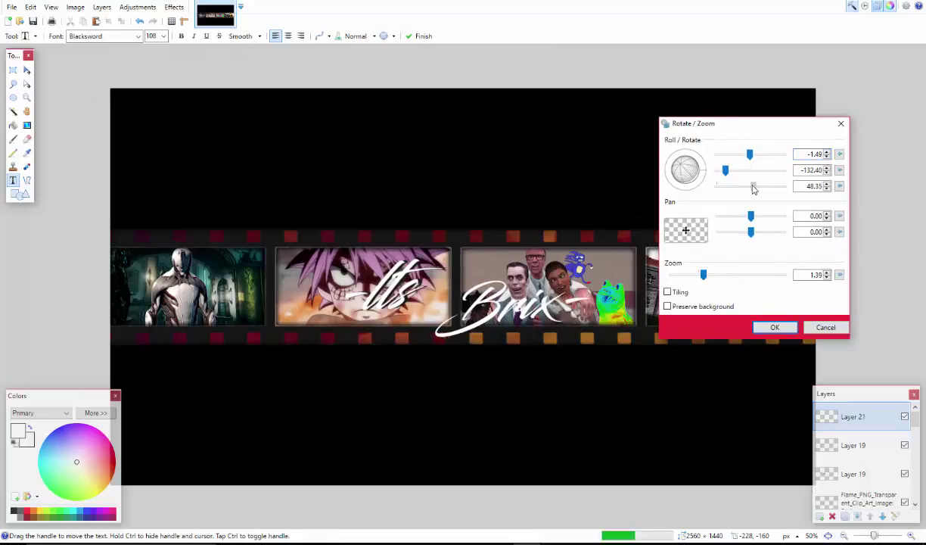
key("Return")
key("m")
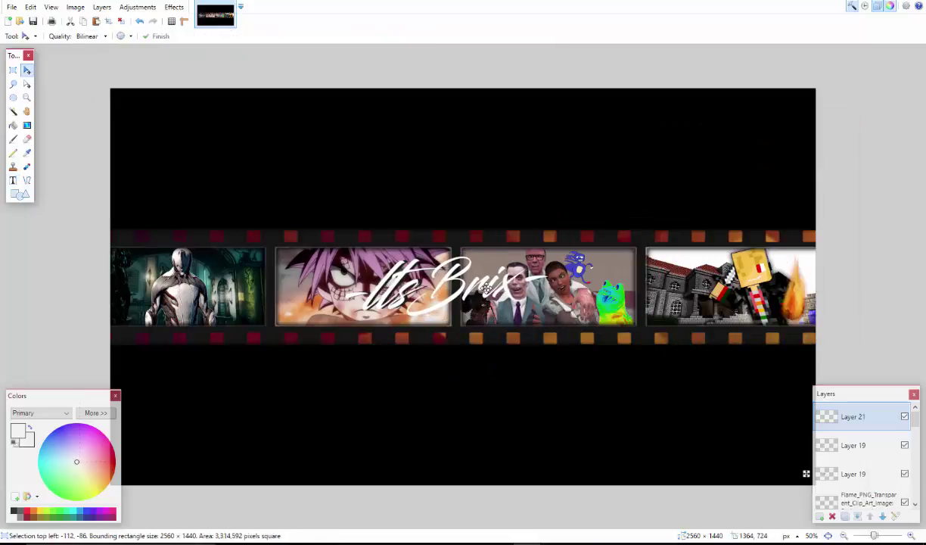
Duplicate the "Brix-" layer and darken the lower copy with Brightness / Contrast as a slightly offset shadow
left_click(853, 445)
left_click(137, 7)
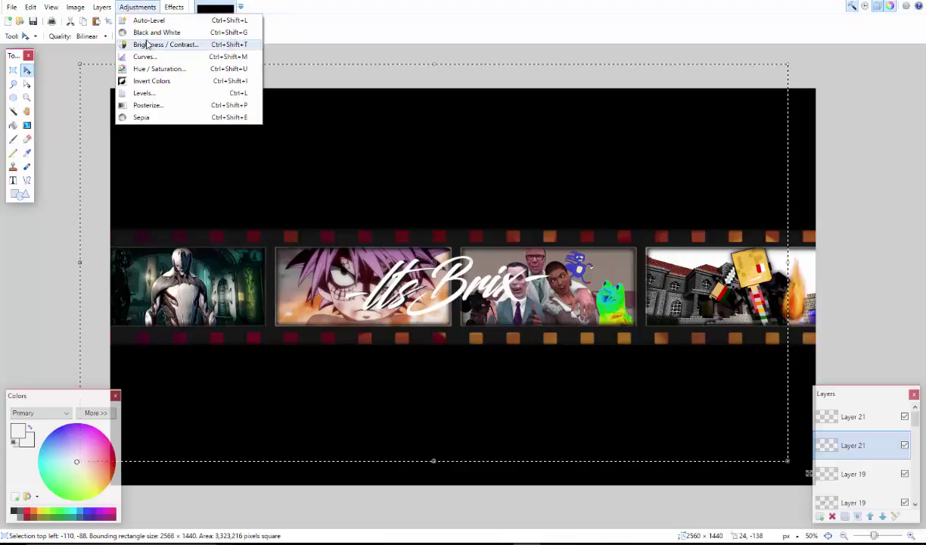
key("Escape")
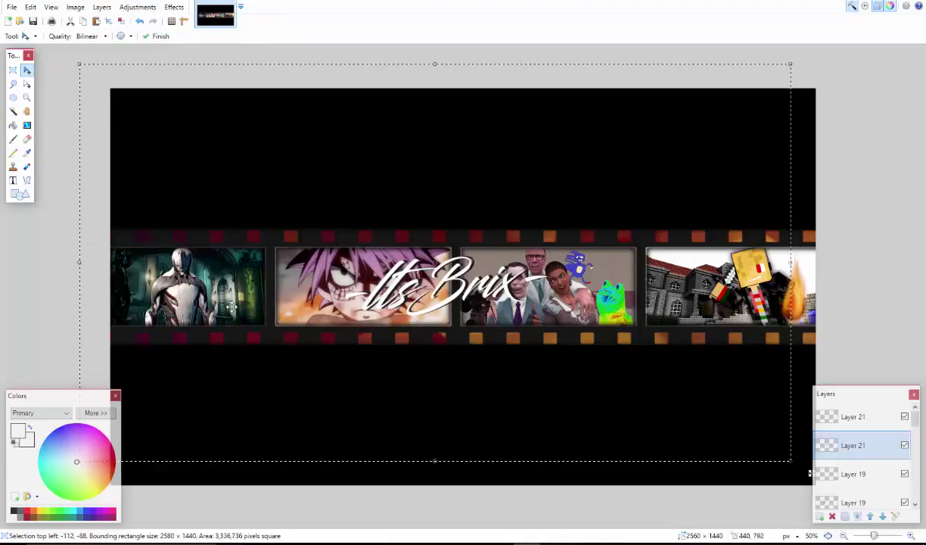
key("ctrl+d")
key("s")
key("m")
key("s")
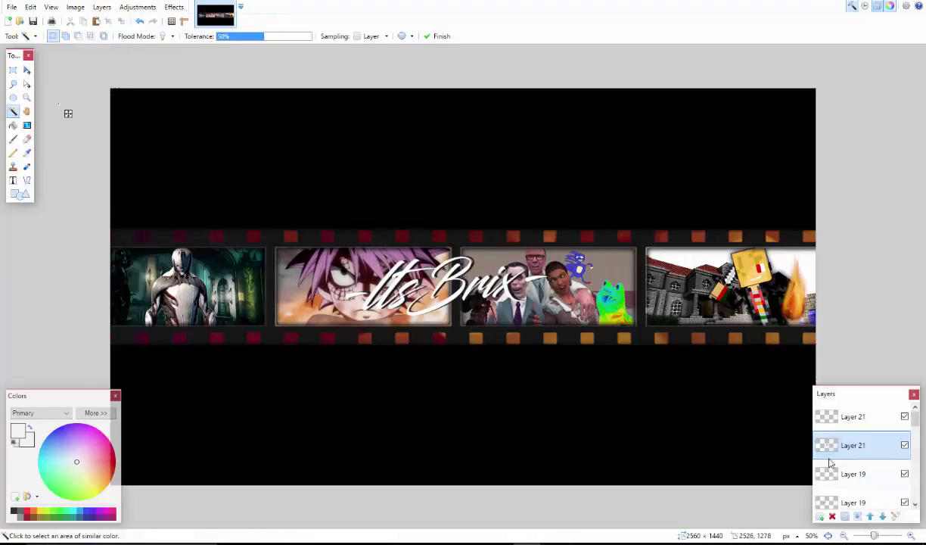
Merge the "Brix-" text with its shadow layer, then enlarge it and move it further right over the third frame
double_click(853, 445)
key("Escape")
left_click(857, 516)
key("m")
left_click_drag(468, 257, 507, 261)
key("ctrl+minus")
key("ctrl+minus")
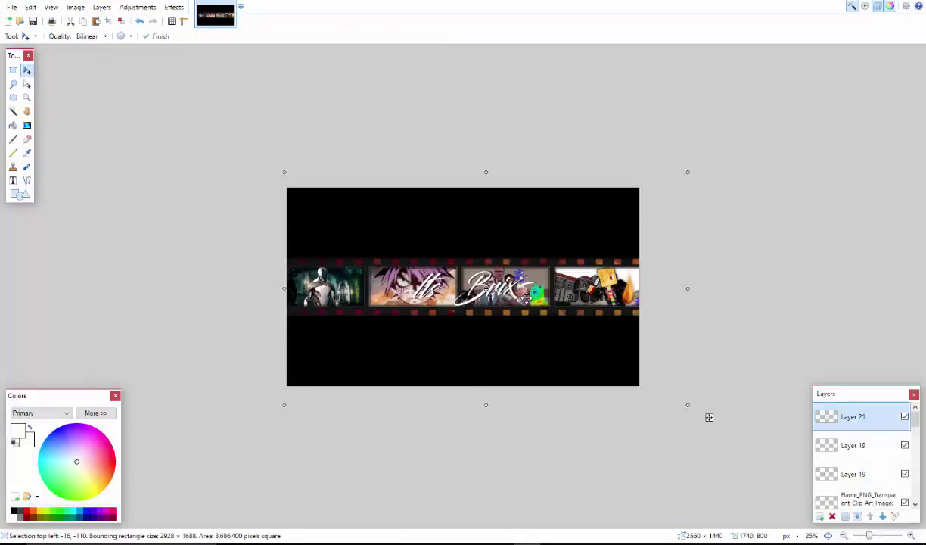
Merge the "-lts" text with its shadow layer, then enlarge it and place it against "Brix-" across the middle frames
left_click(853, 445)
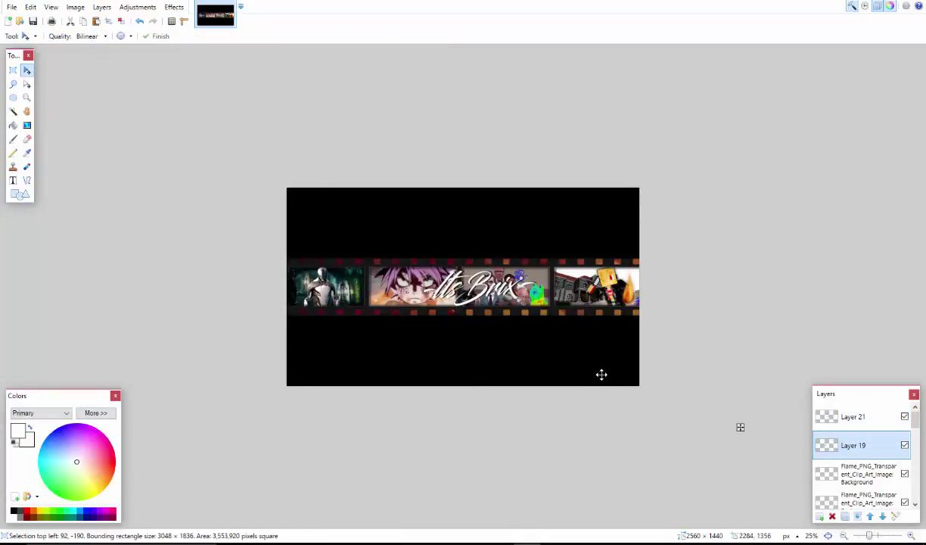
scroll(600, 375, "up", 2)
scroll(82, 125, "down", 1)
key("ctrl+z")
key("ctrl+z")
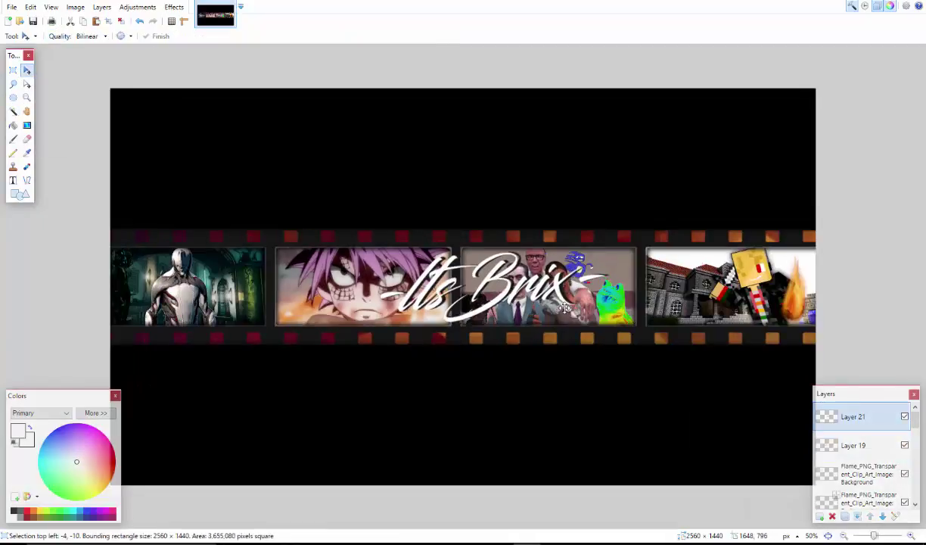
key("ctrl+y")
Select the area around the "Brix-" lettering, apply the Glow effect there and compare the text before and after
left_click(174, 6)
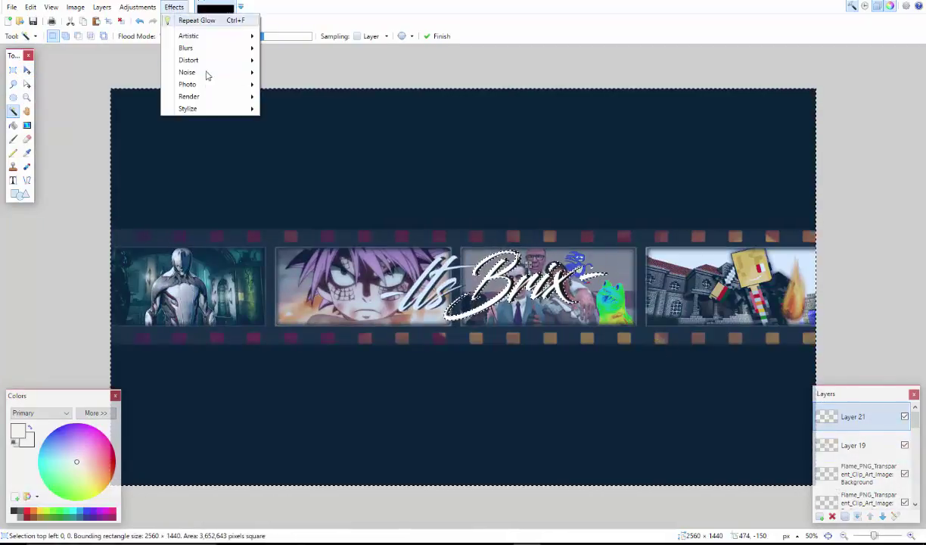
left_click(189, 87)
left_click(287, 88)
left_click(483, 315)
key("ctrl+d")
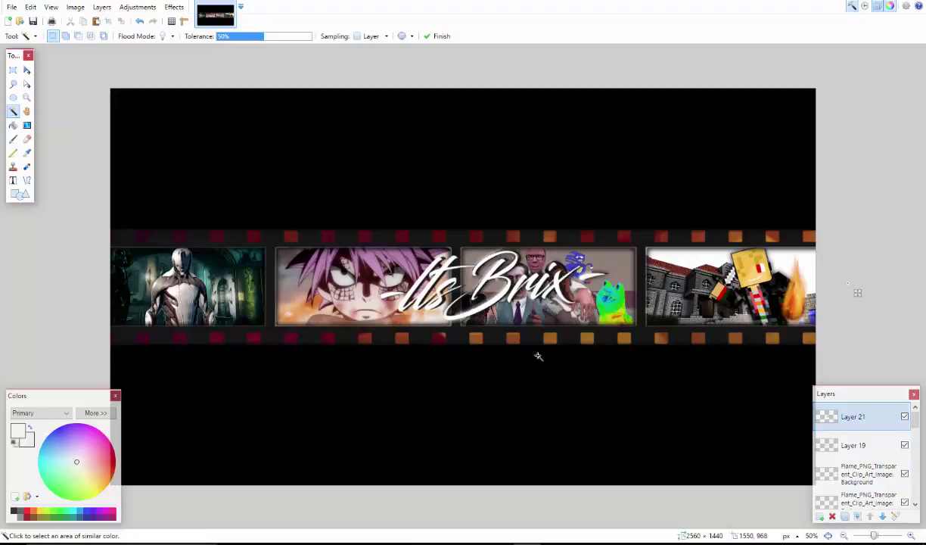
key("ctrl+z")
key("ctrl+y")
key("ctrl+z")
key("ctrl+y")
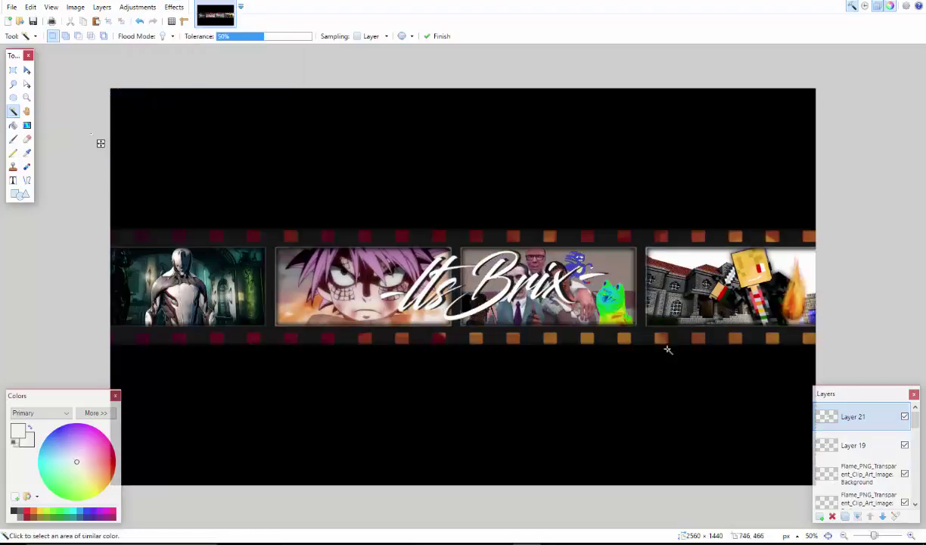
Duplicate the "Brix-" text layer and apply Radial Blur to the copy with an angle of 12.72 and quality 2
left_click(174, 7)
mouse_move(187, 50)
left_click(299, 83)
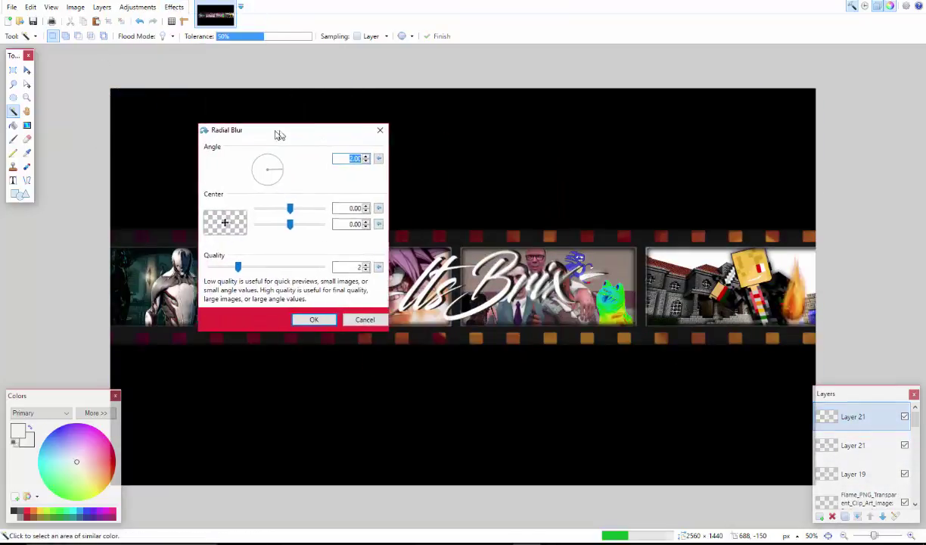
left_click(267, 170)
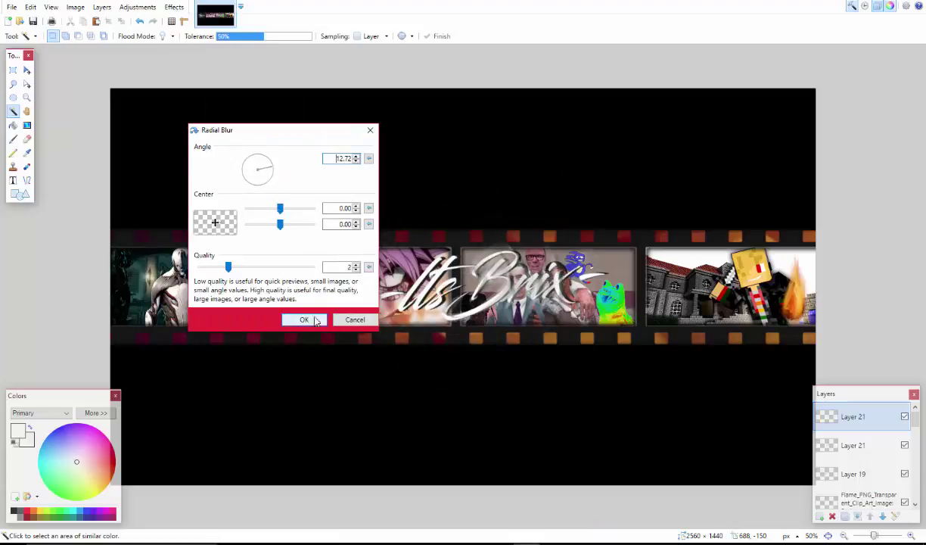
left_click(304, 319)
Duplicate the "-lts" text layer and repeat the Radial Blur on one of the two layers
key("alt+Page_Down")
key("alt+Page_Down")
left_click(174, 7)
left_click(185, 19)
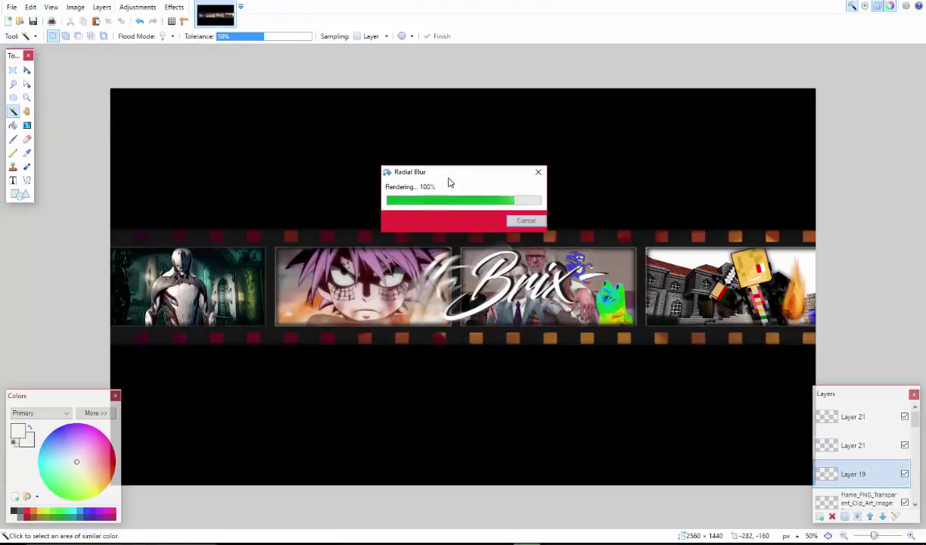
left_click(174, 6)
left_click(186, 19)
key("alt+Page_Down")
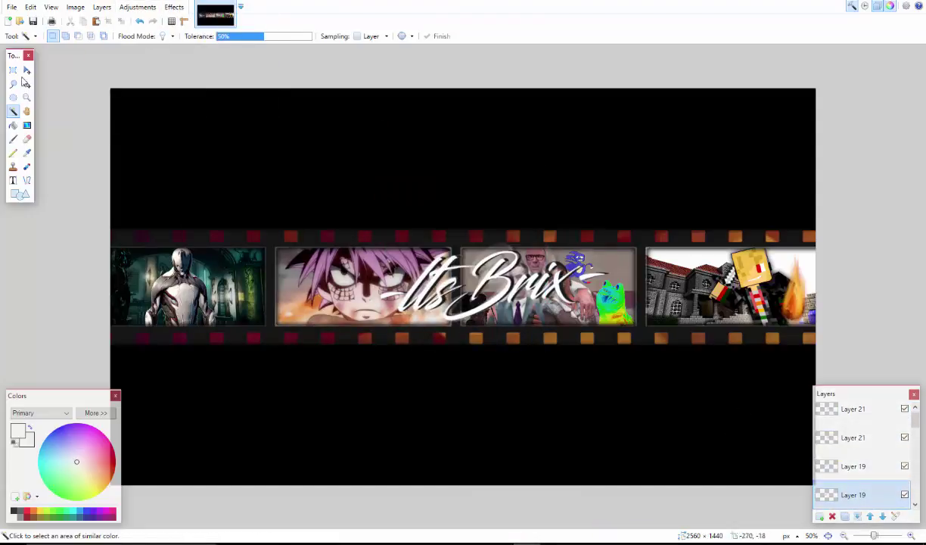
Enlarge the lower "-lts" layer to about 2592 × 1486 pixels and slightly offset the lower "Brix-" layer as blurred shadows
left_click(27, 70)
key("alt+Page_Up")
key("alt+Page_Up")
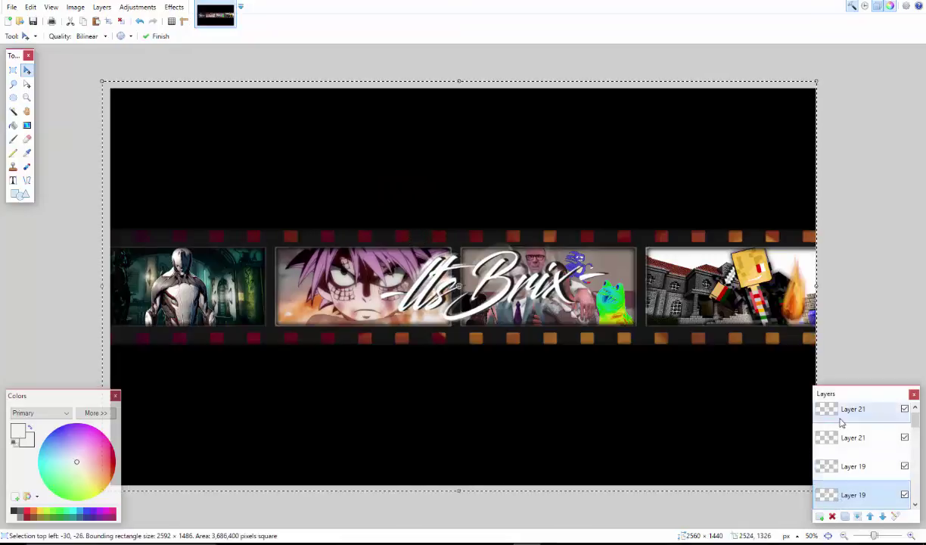
left_click_drag(522, 273, 532, 263)
left_click(12, 111)
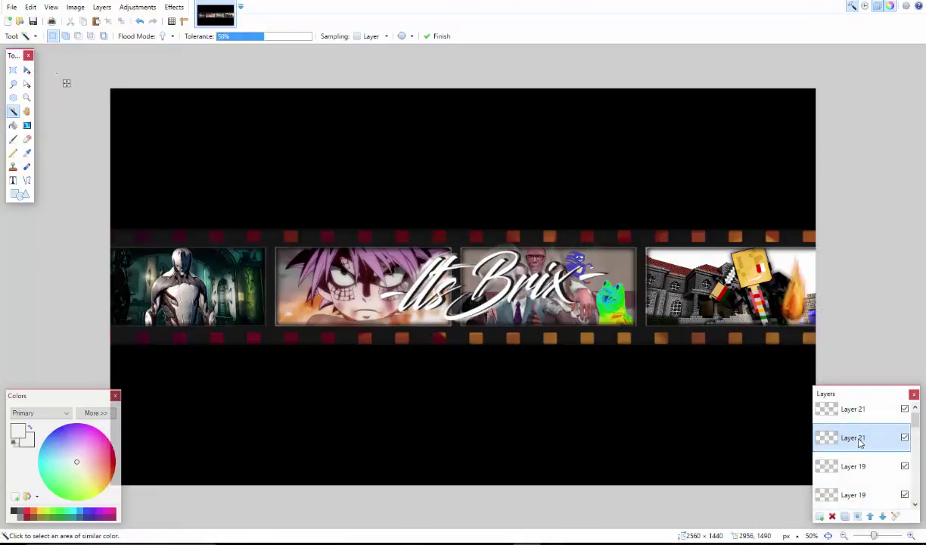
Merge the "-lts" and "Brix-" text layers into one layer and enlarge it to about 3308 × 1726 pixels
key("alt+Page_Down")
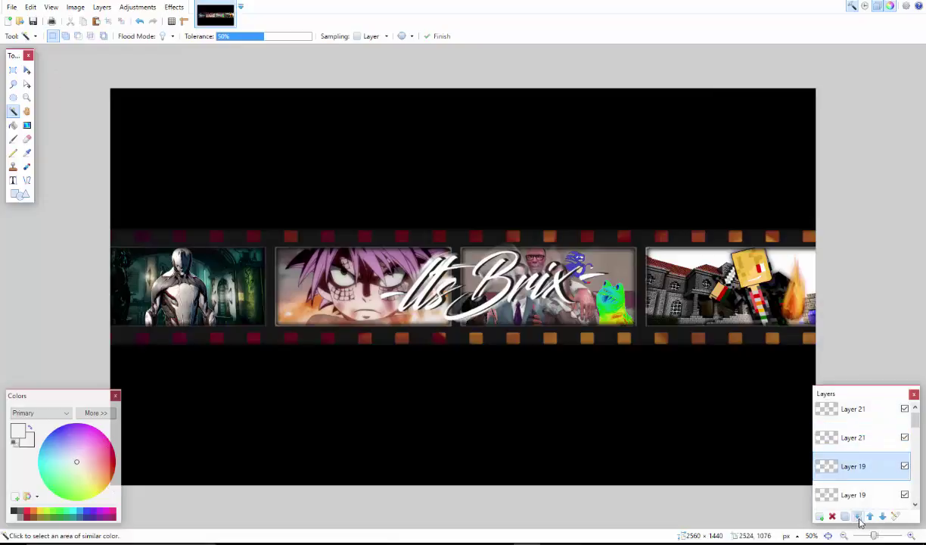
key("m")
left_click_drag(370, 225, 82, 93)
left_click_drag(739, 434, 519, 292)
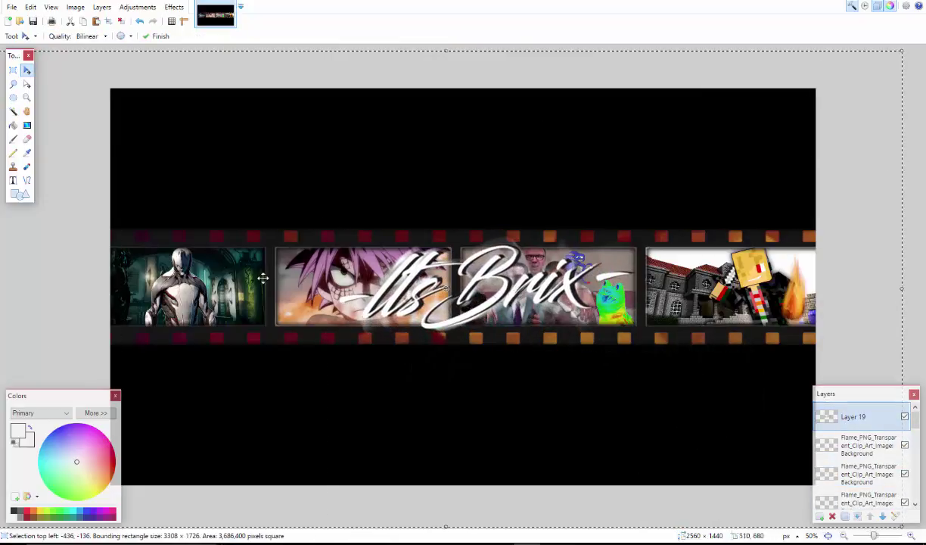
Scale the merged title layer down to about 2780 × 1238 pixels
key("ctrl+minus")
key("ctrl+minus")
left_click_drag(703, 418, 677, 403)
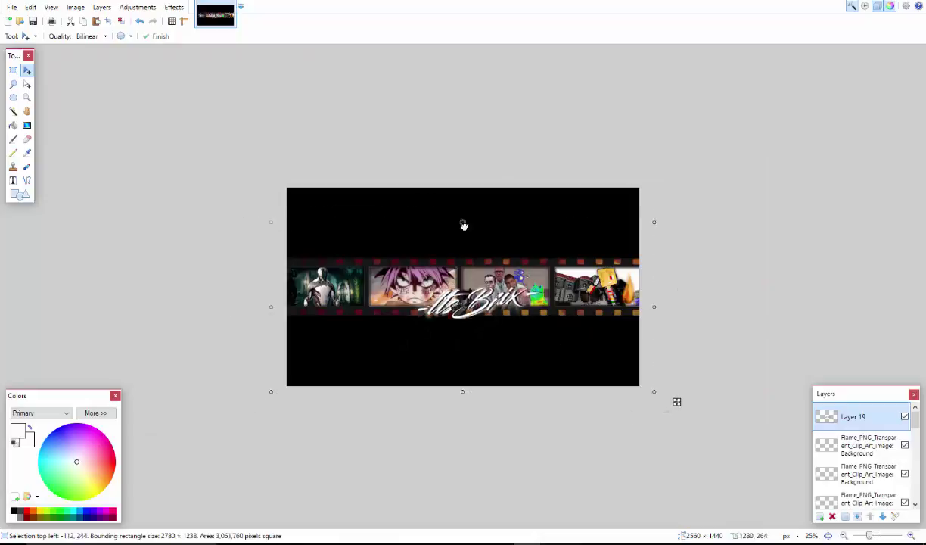